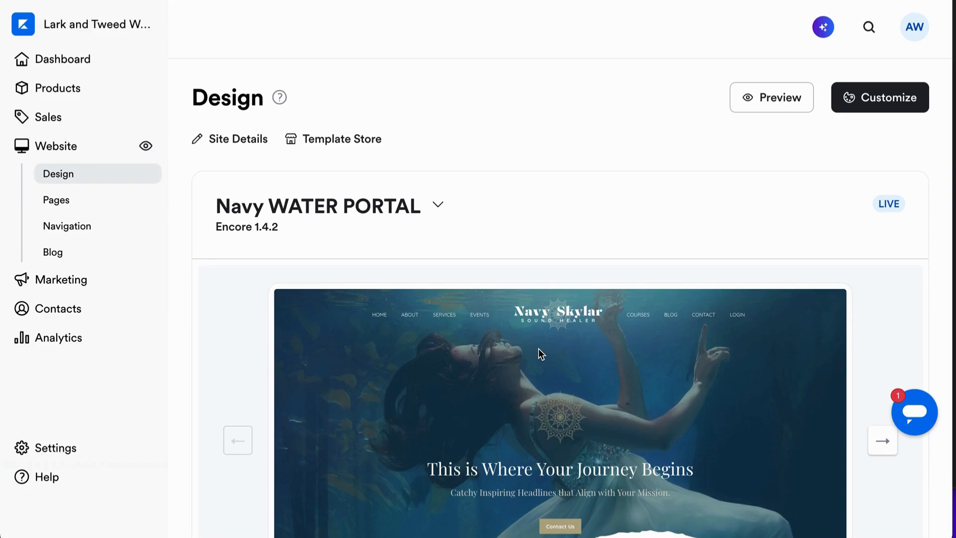
Step: Upload the template file navy-water-portal-website-theme.zip from Downloads to the saved templates
scroll(539, 348, down, 5)
scroll(539, 349, up, 1)
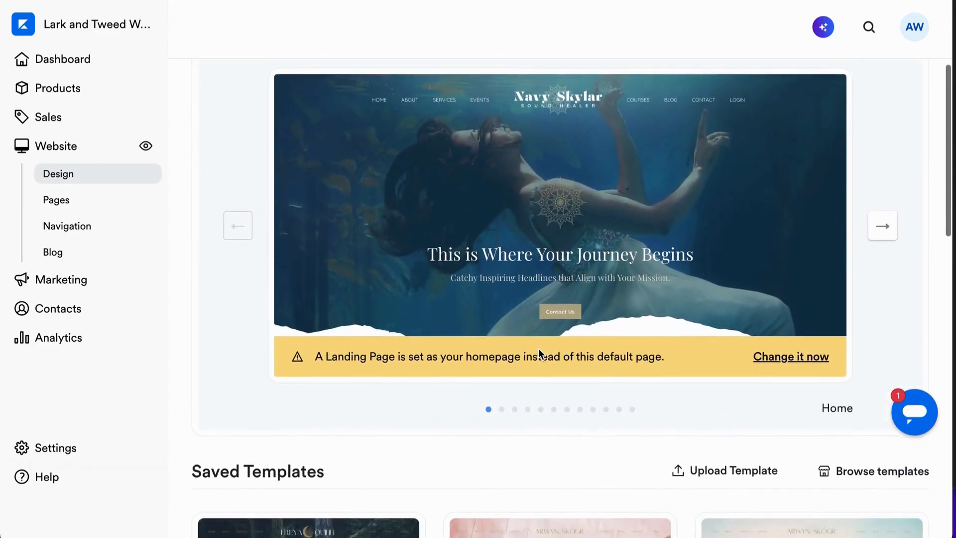
scroll(539, 348, down, 3)
click(716, 342)
click(349, 324)
click(195, 108)
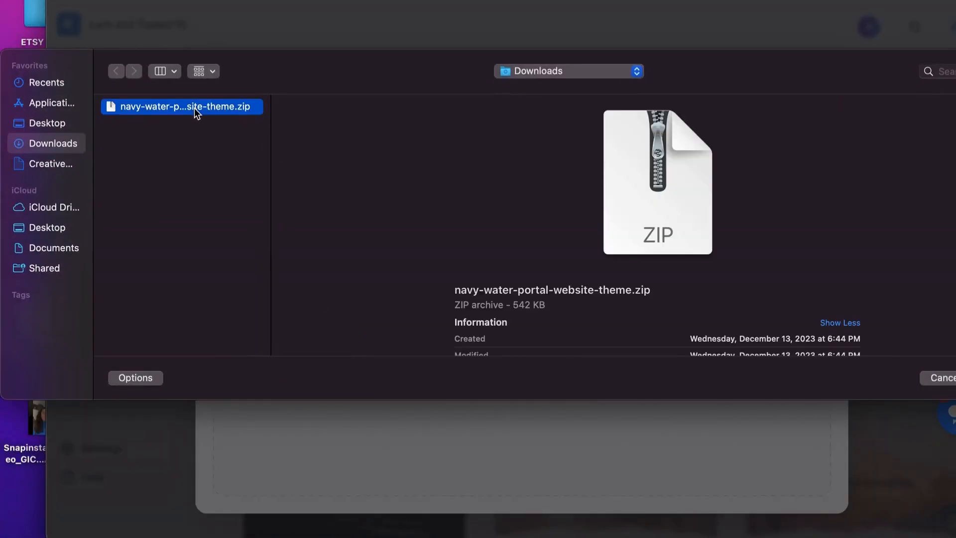
key(Return)
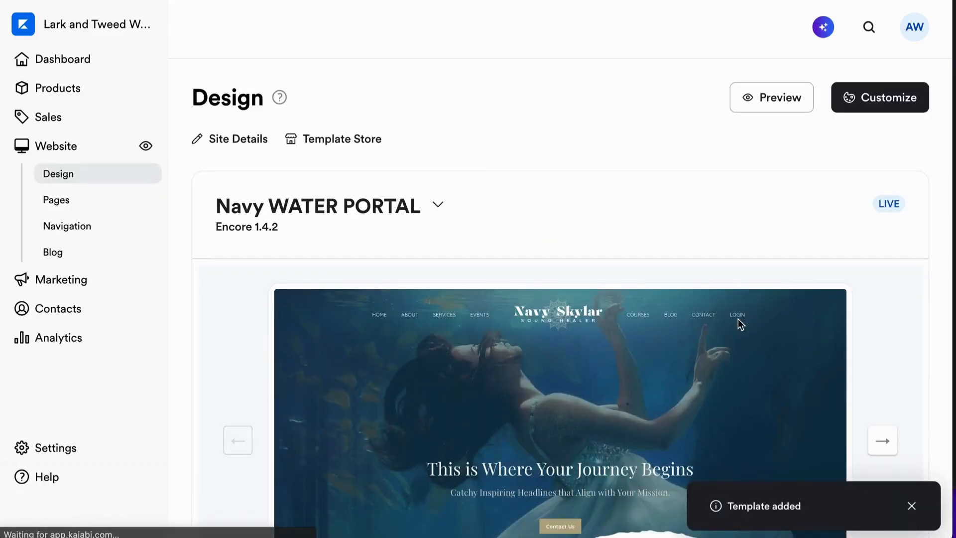
Step: Set the newly uploaded Navy Water Portal Website Theme as the live template
scroll(738, 319, down, 4)
scroll(738, 321, down, 4)
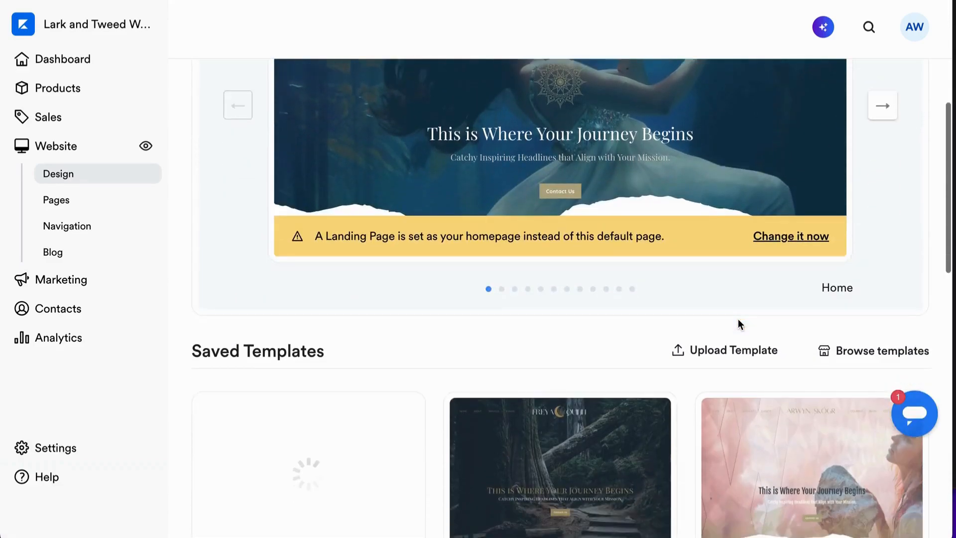
mouse_move(348, 435)
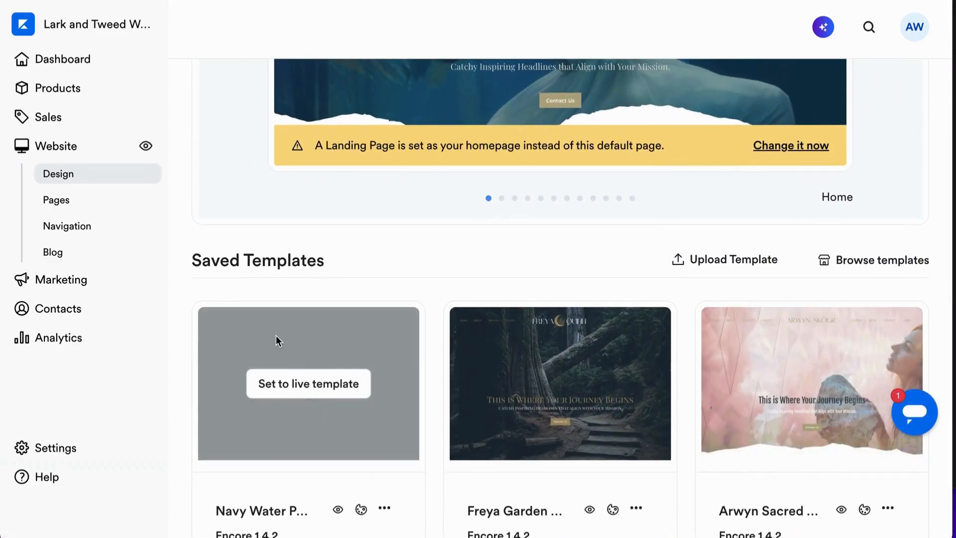
click(305, 384)
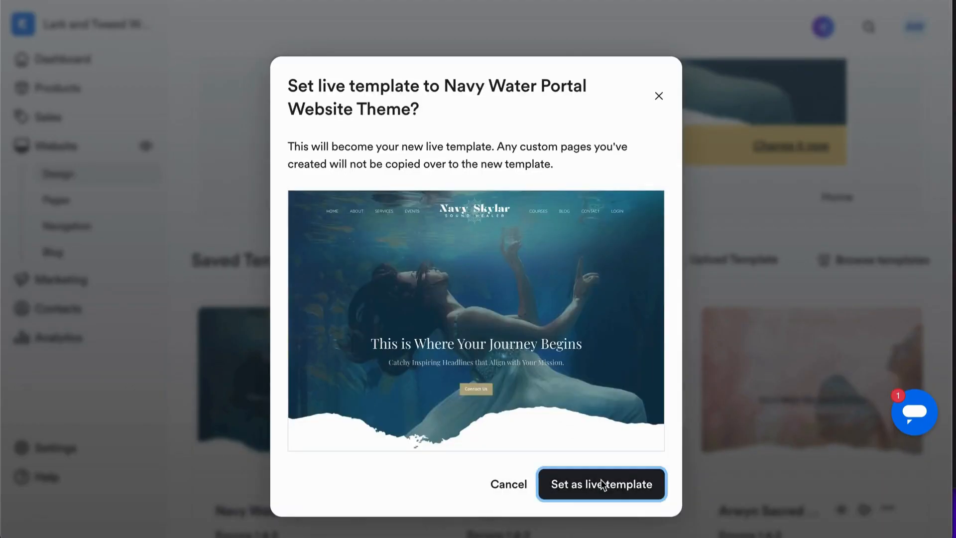
click(603, 484)
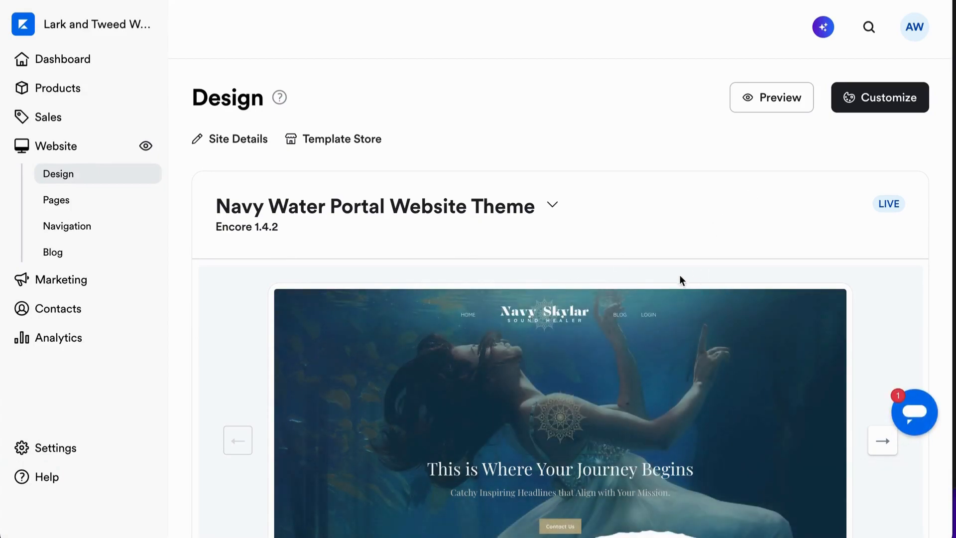
Step: Open the live theme's Home page for customizing and look through it from the hero to the footer
mouse_move(708, 337)
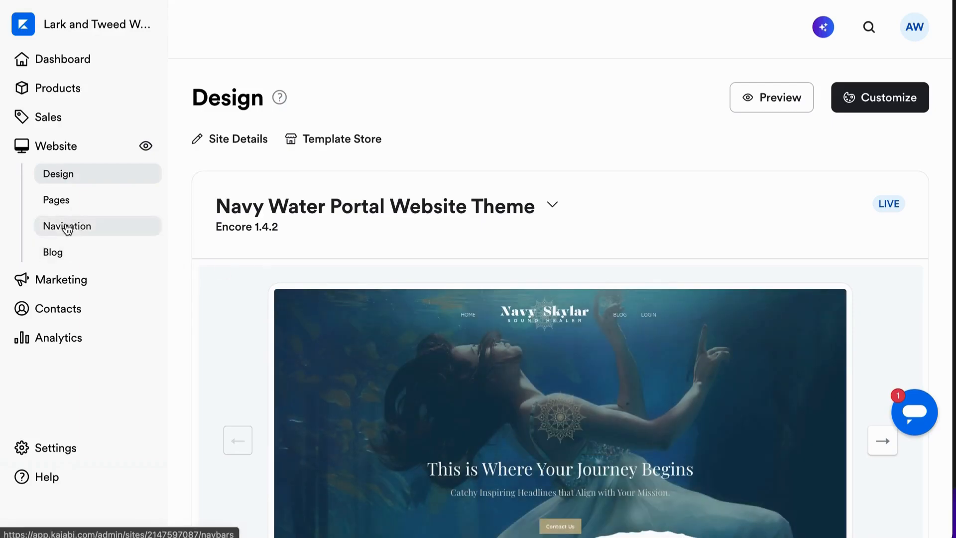
scroll(498, 349, down, 3)
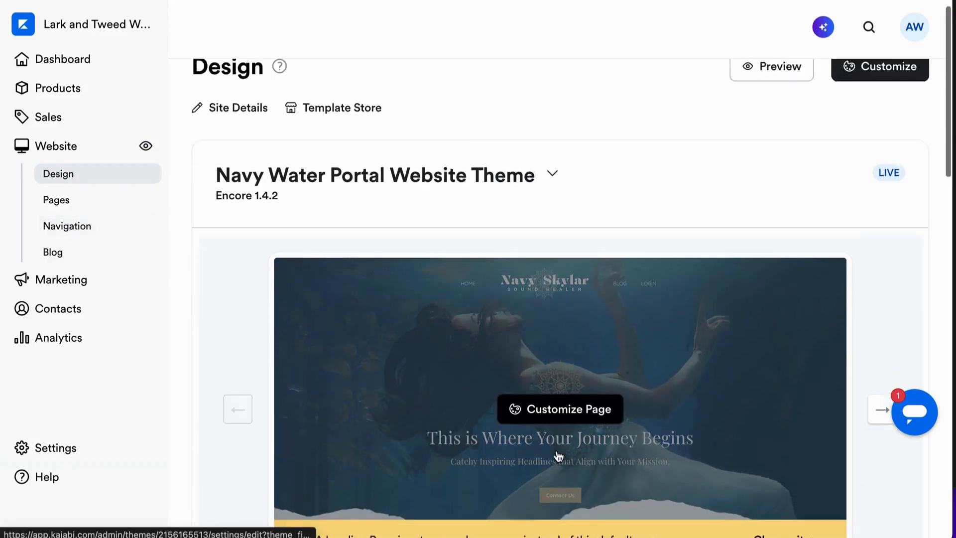
click(569, 346)
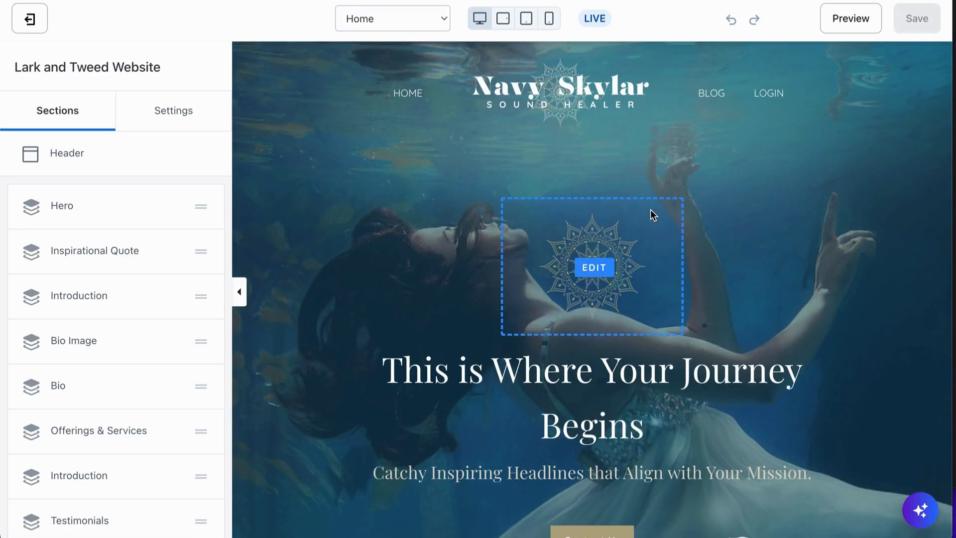
scroll(659, 415, down, 20)
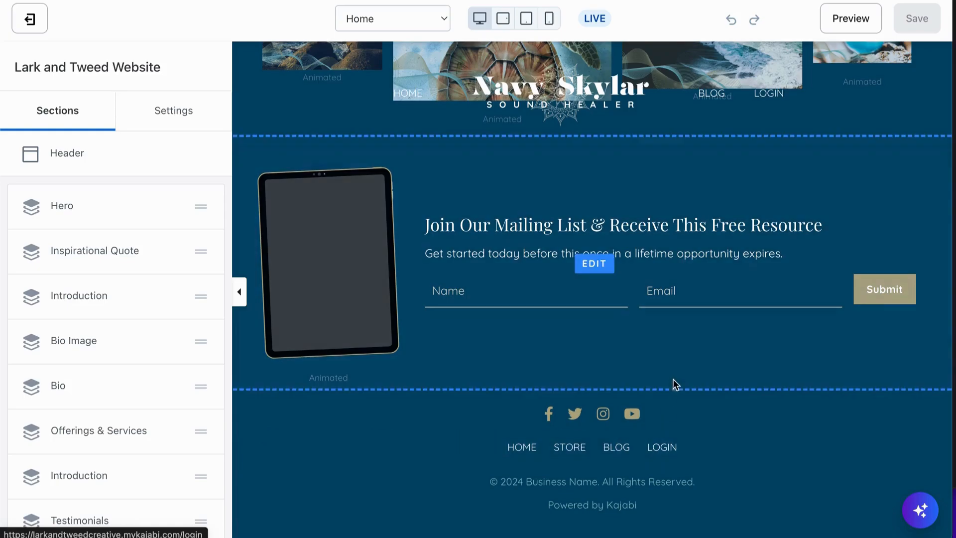
scroll(611, 342, up, 15)
scroll(612, 342, up, 5)
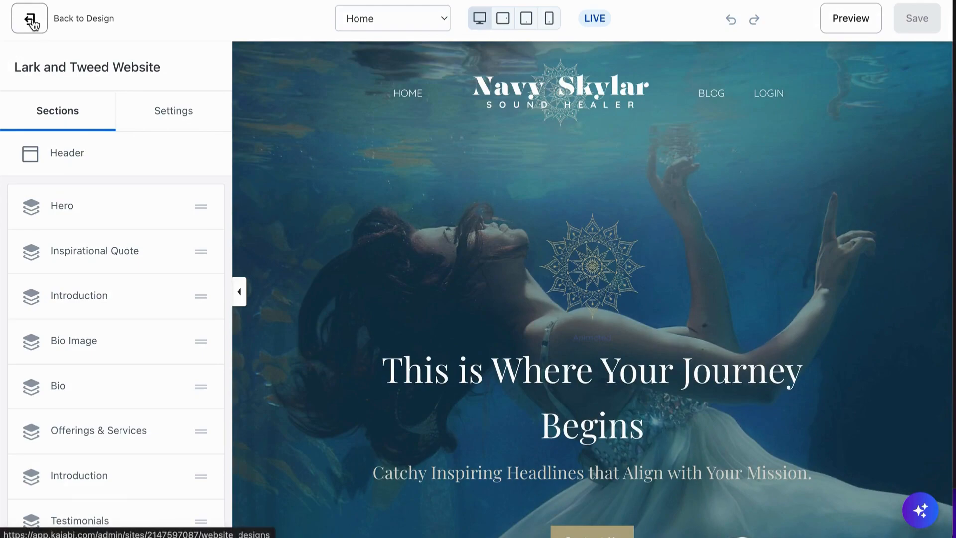
Step: Inspect the header's menu blocks on both sides of the logo to check which link list each one uses
mouse_move(413, 104)
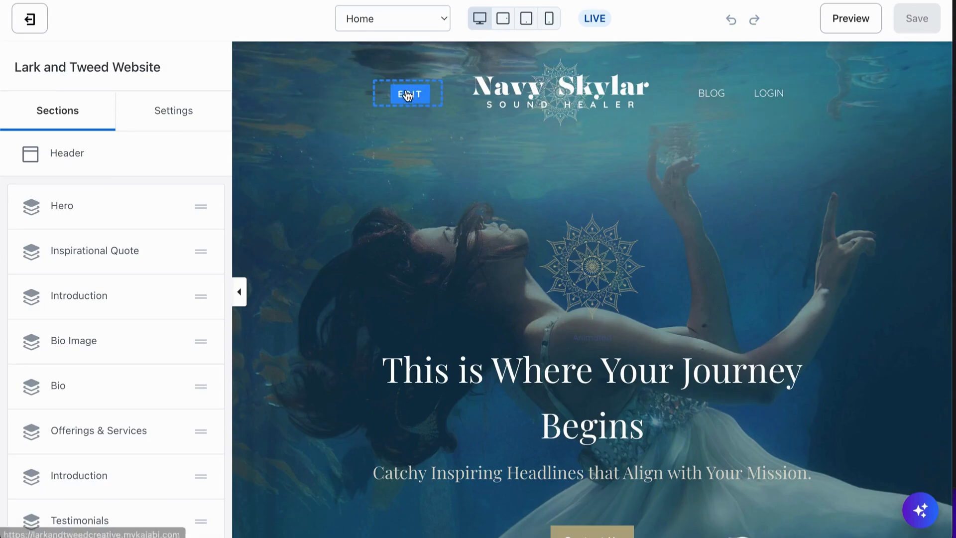
scroll(542, 351, down, 10)
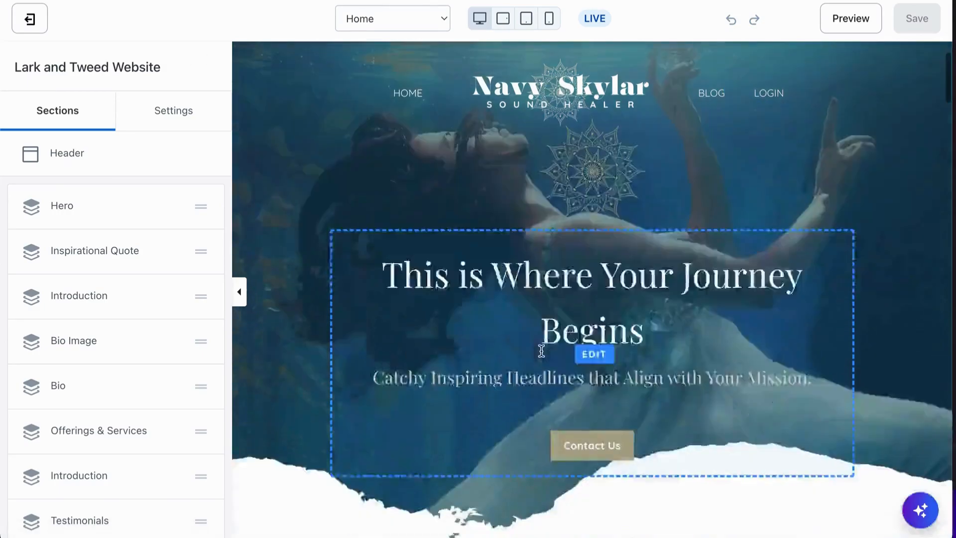
scroll(542, 351, down, 10)
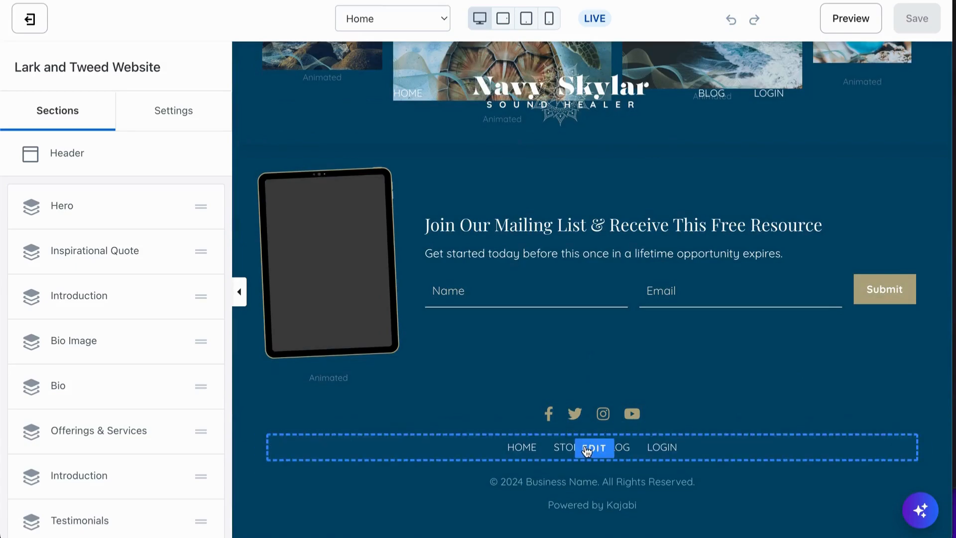
scroll(486, 135, up, 20)
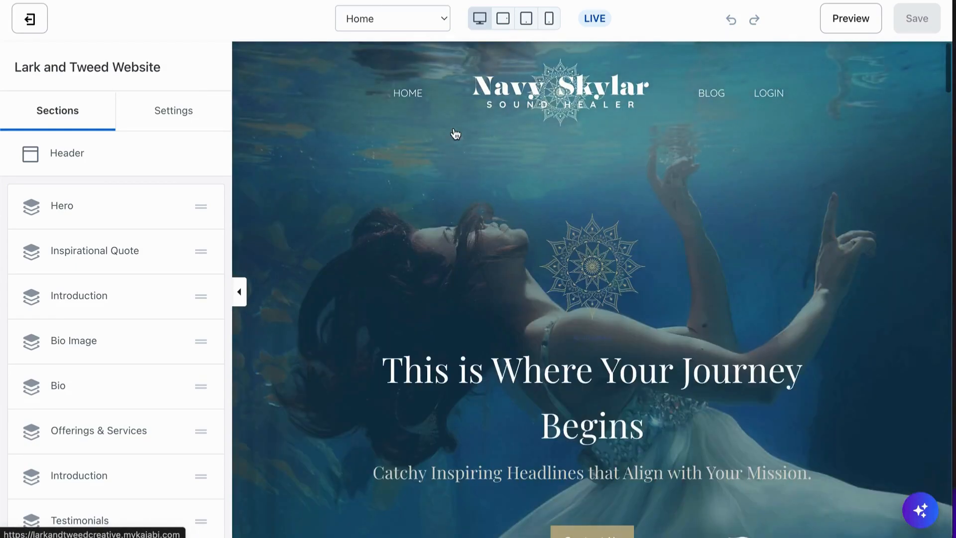
click(408, 93)
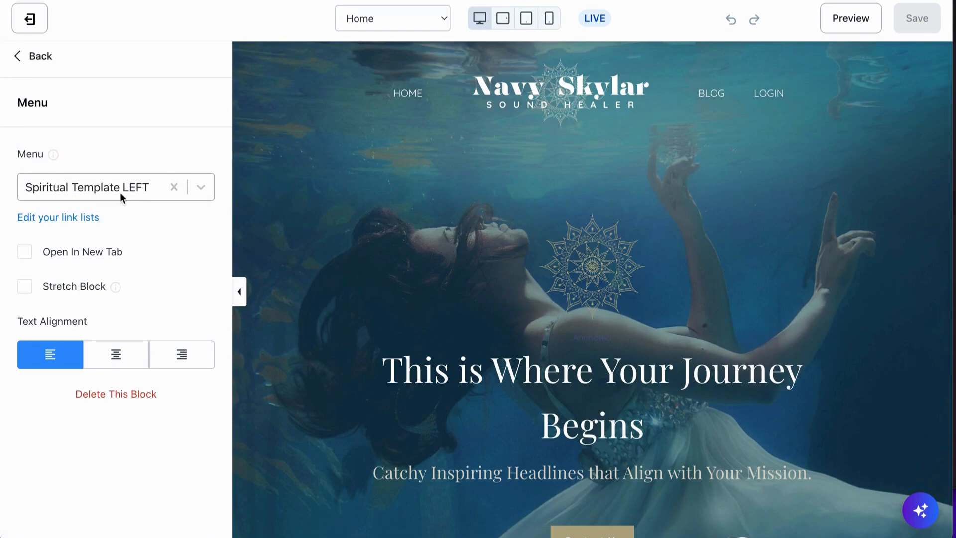
click(734, 91)
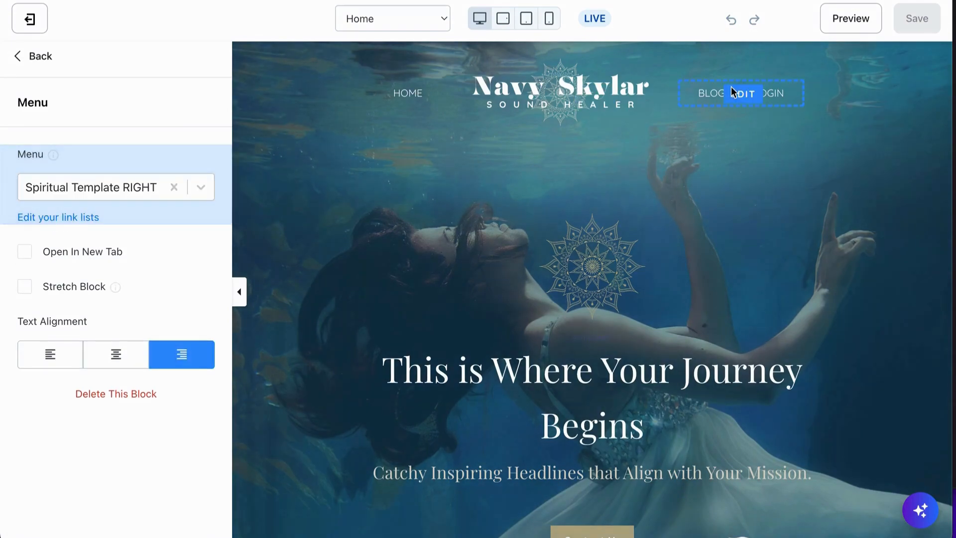
Step: Open the footer's Link List block on the Home page to check which menu it uses
scroll(369, 327, down, 10)
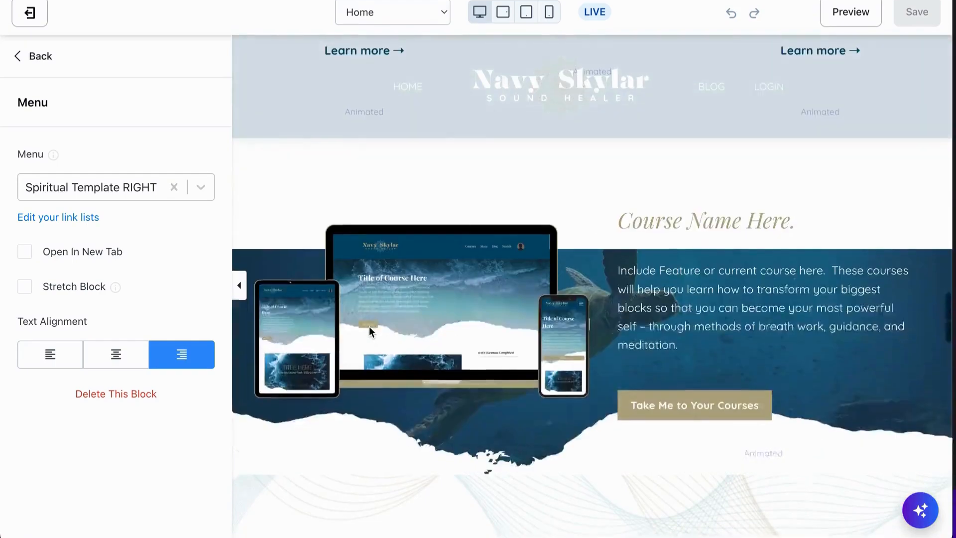
scroll(447, 462, down, 10)
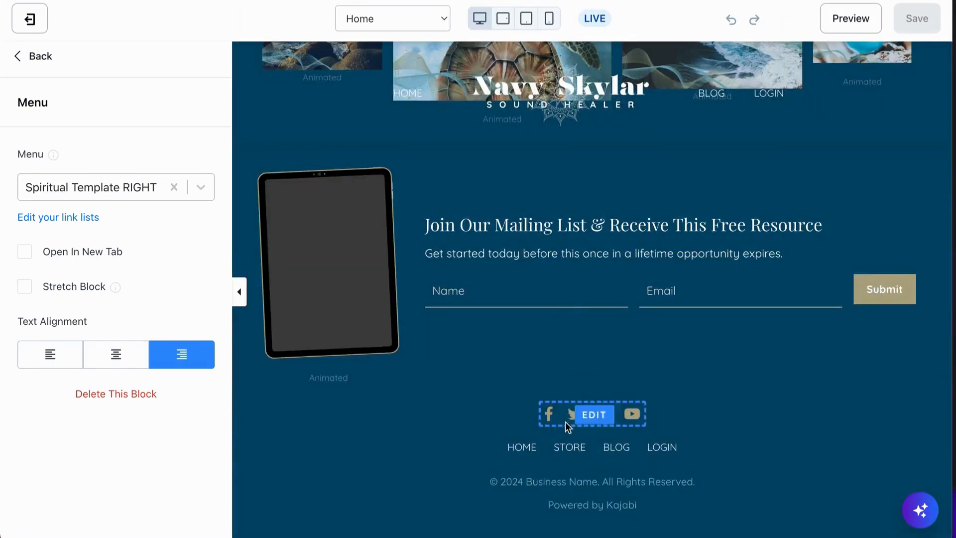
click(561, 451)
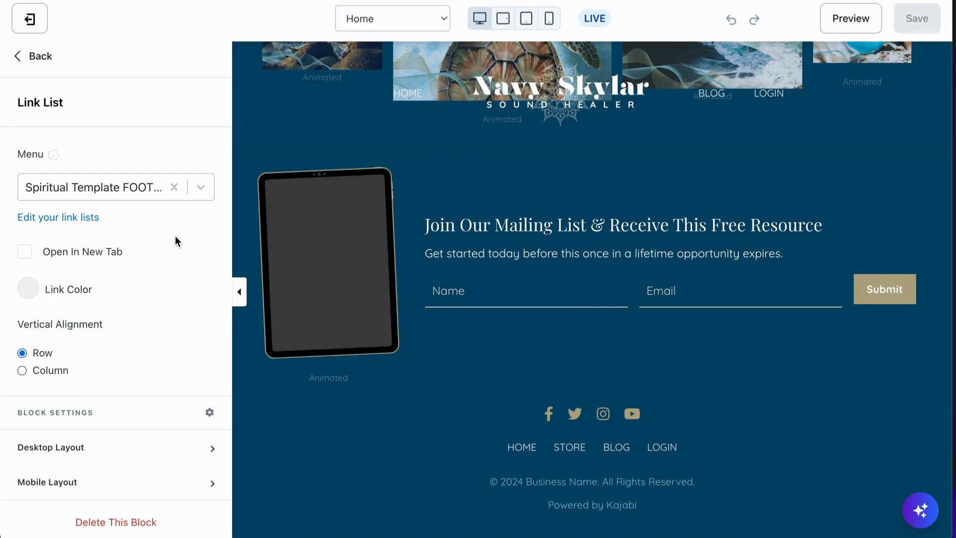
scroll(472, 125, up, 15)
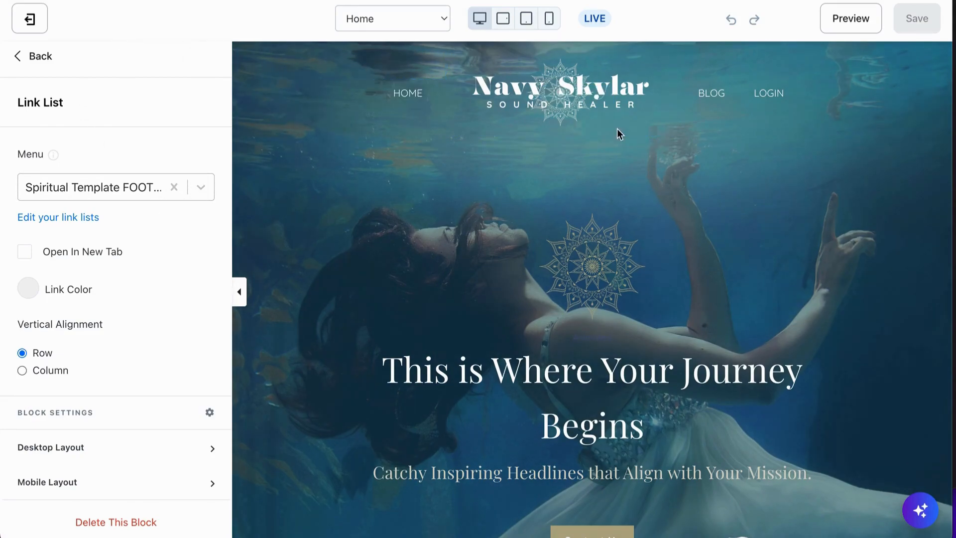
Step: Review the Header section's menu and logo blocks and return to the Design page
click(44, 63)
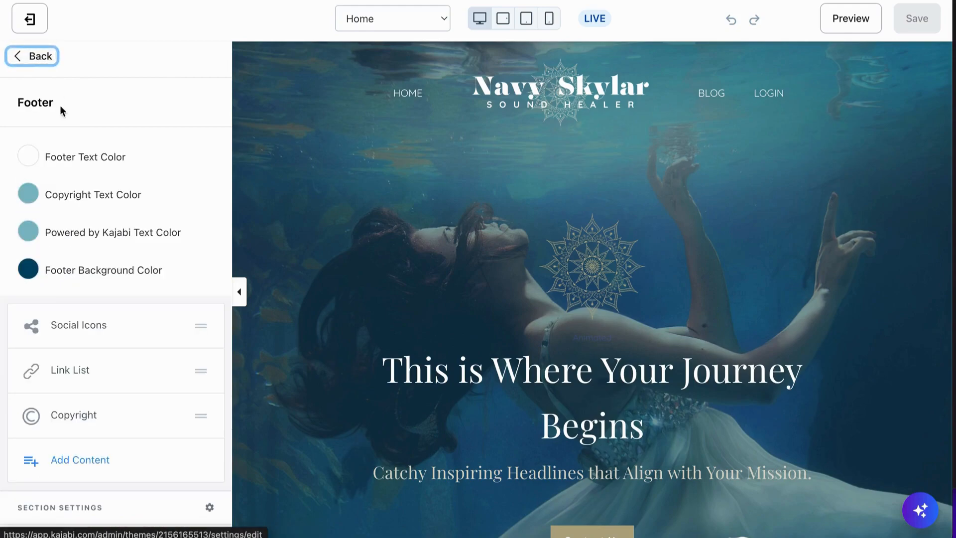
click(416, 95)
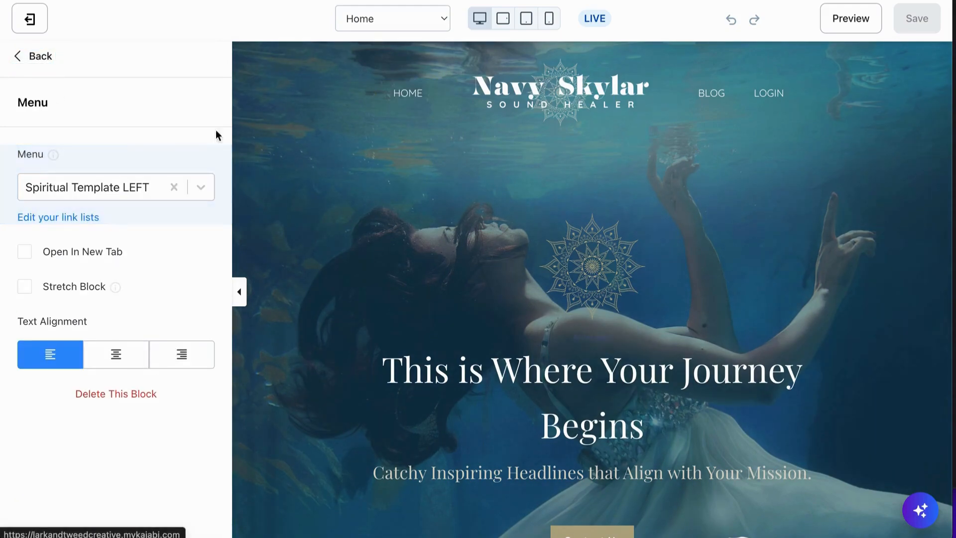
click(36, 59)
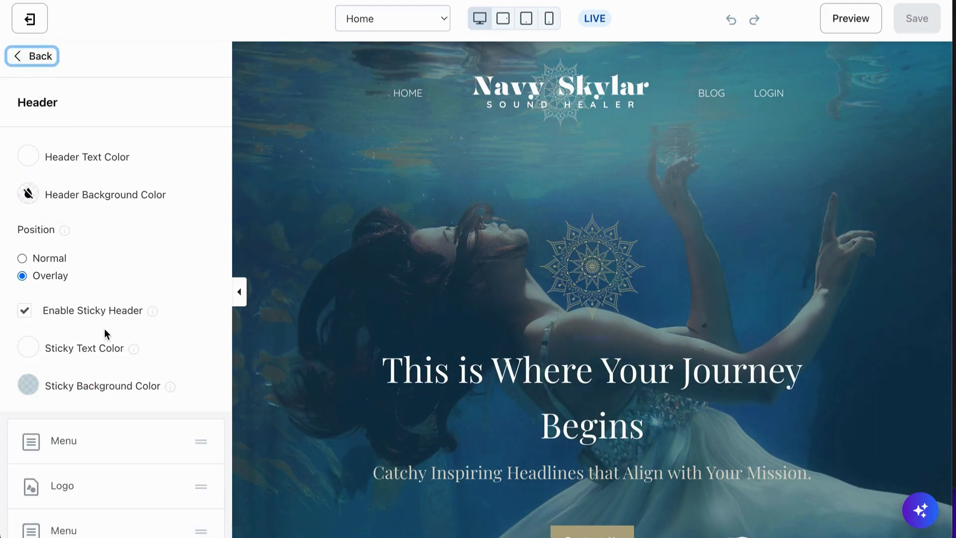
scroll(103, 328, down, 4)
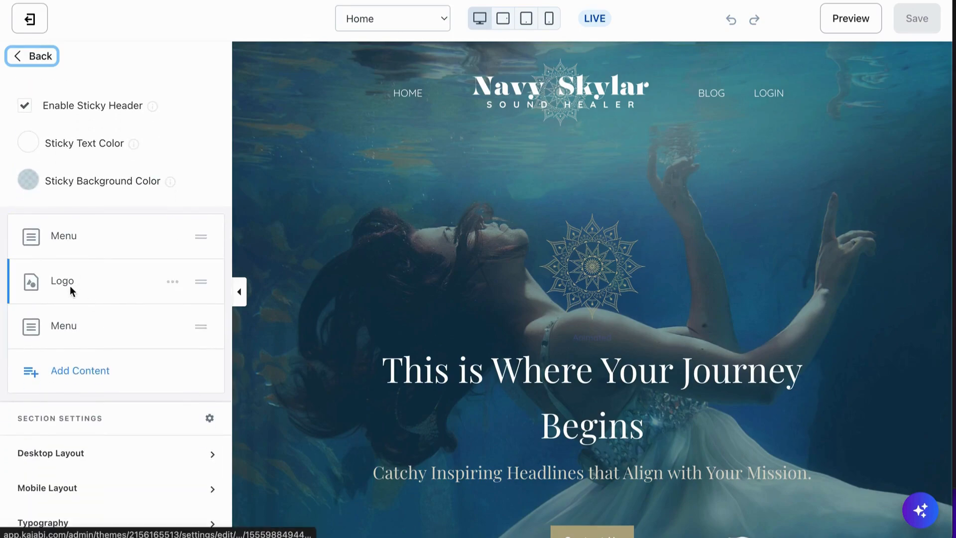
mouse_move(405, 94)
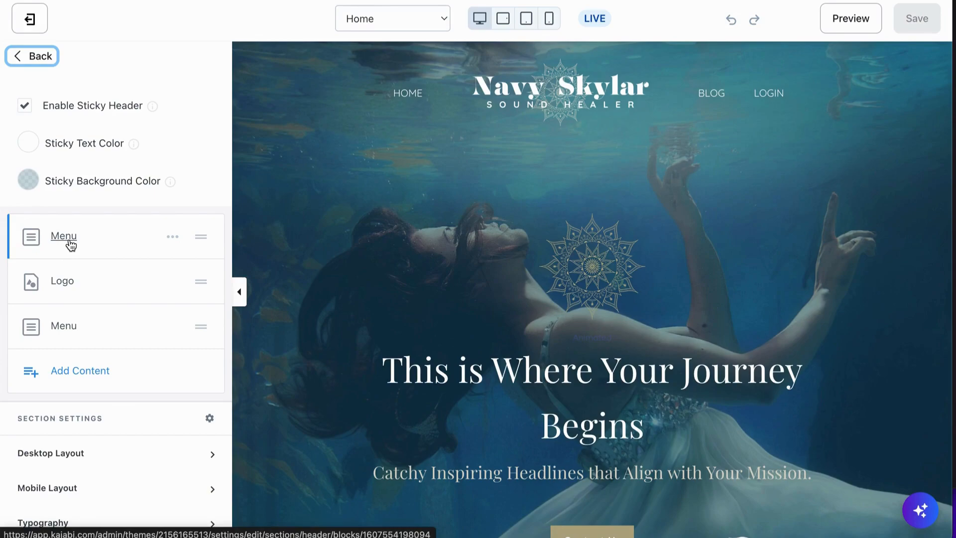
click(41, 22)
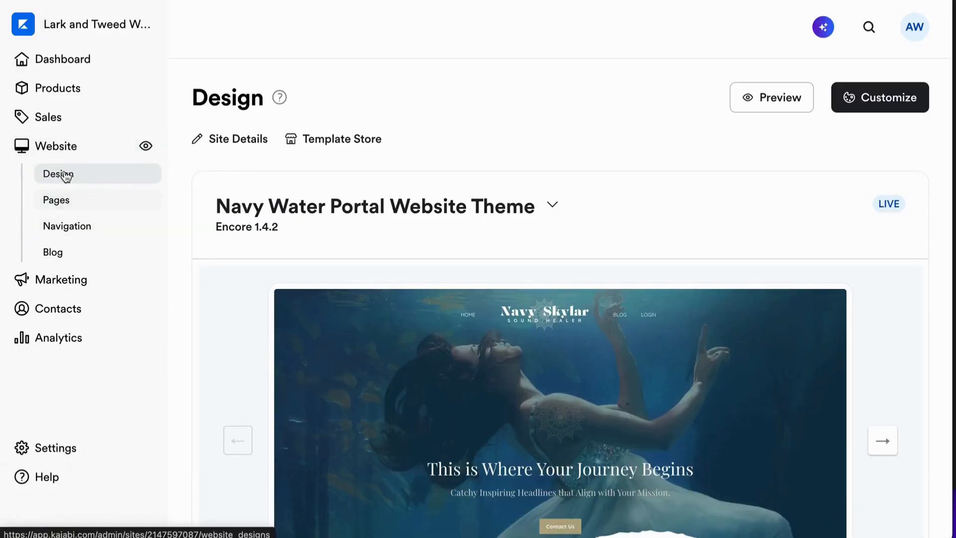
Step: Open the list of website pages and examine which pages come with the theme
click(56, 204)
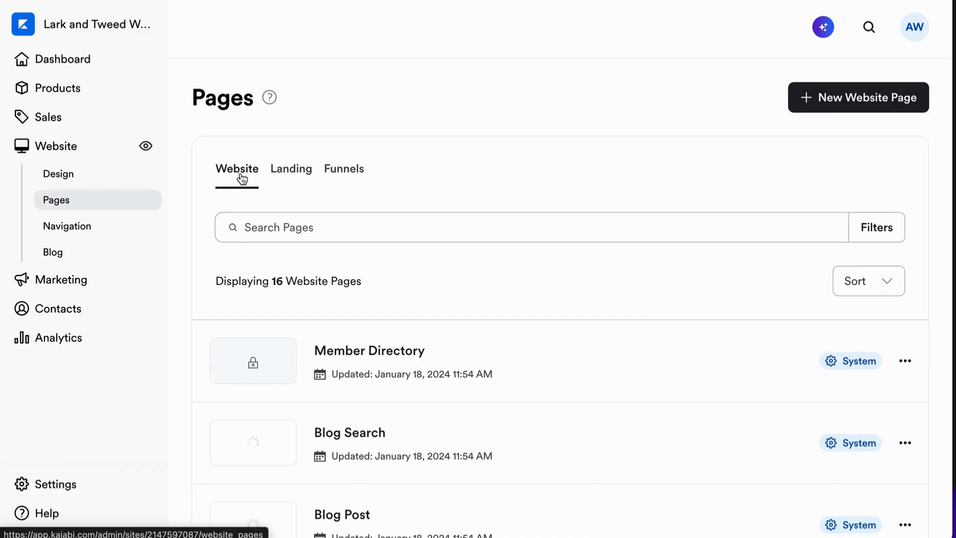
scroll(250, 331, down, 6)
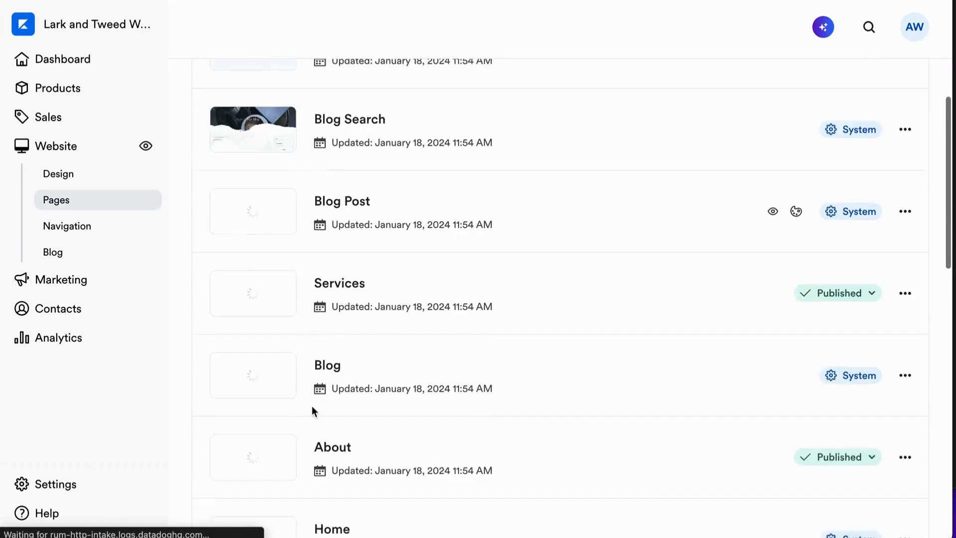
scroll(312, 405, down, 15)
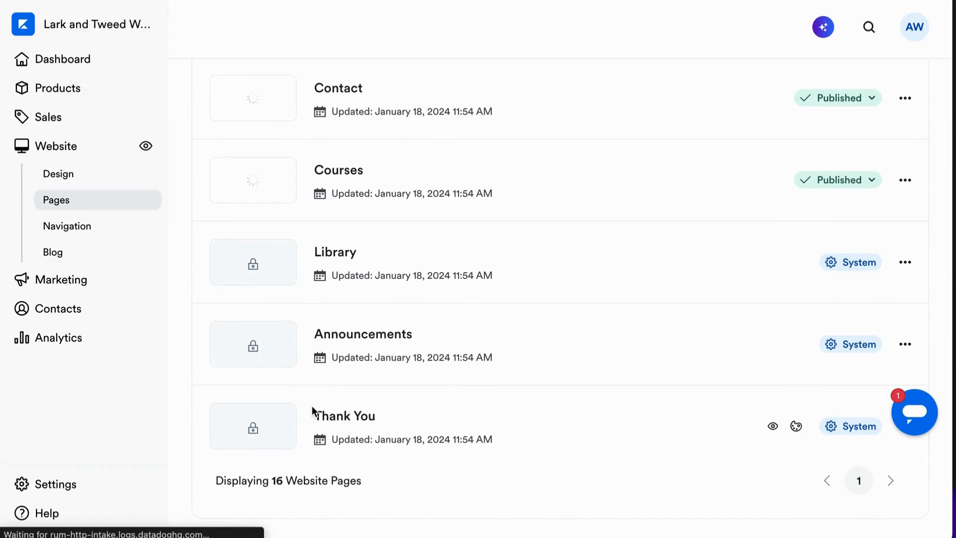
scroll(377, 392, up, 4)
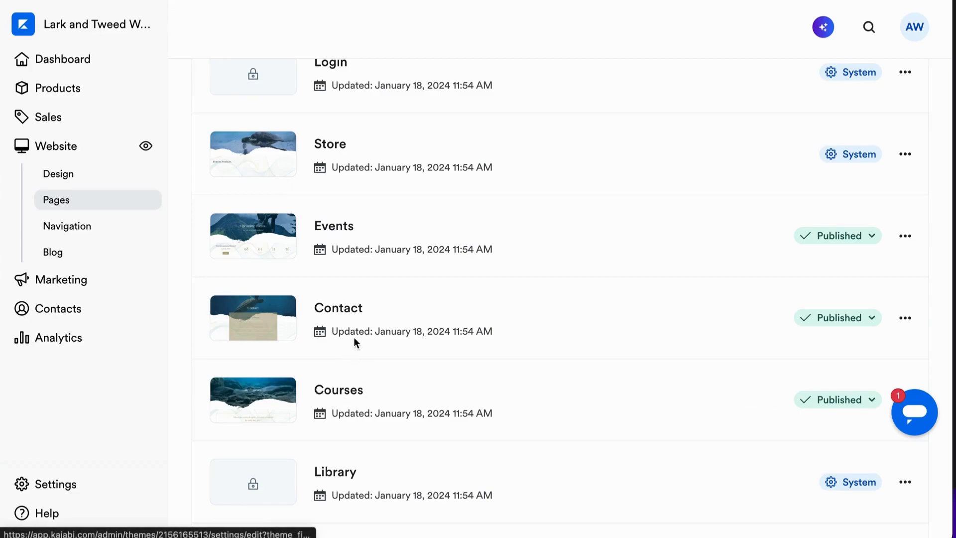
scroll(372, 302, up, 3)
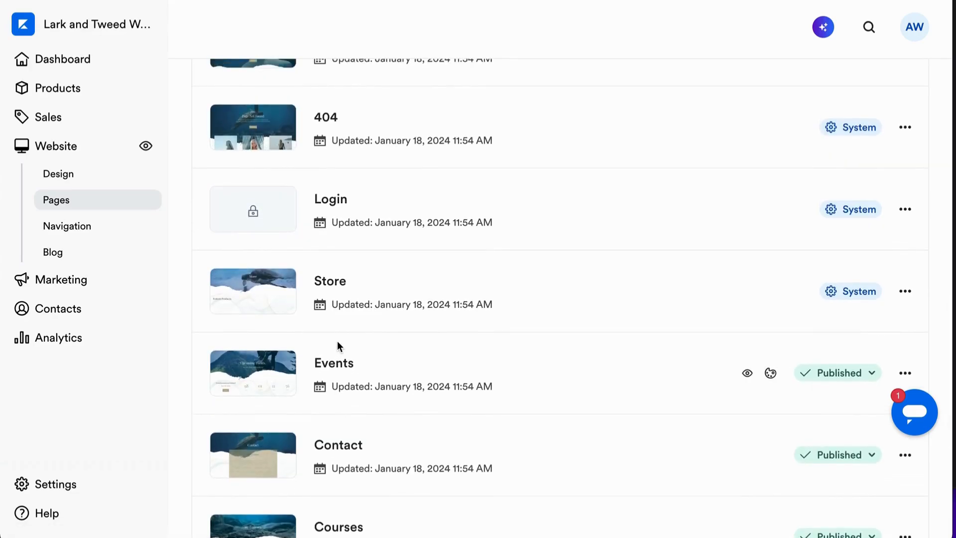
scroll(335, 342, down, 2)
scroll(348, 389, up, 1)
scroll(353, 334, up, 10)
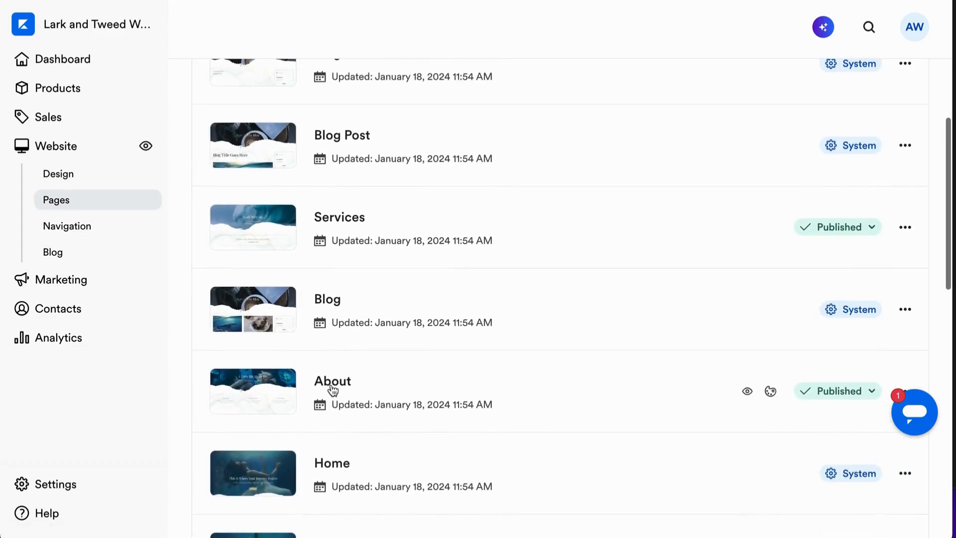
scroll(365, 315, down, 5)
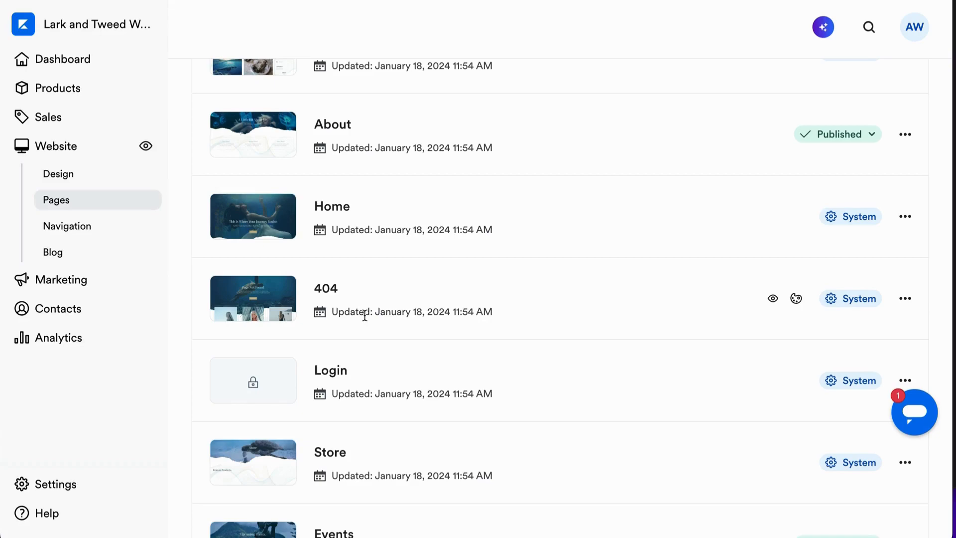
Step: Review the website pages list, and examine the links in each default navigation menu
scroll(338, 220, up, 10)
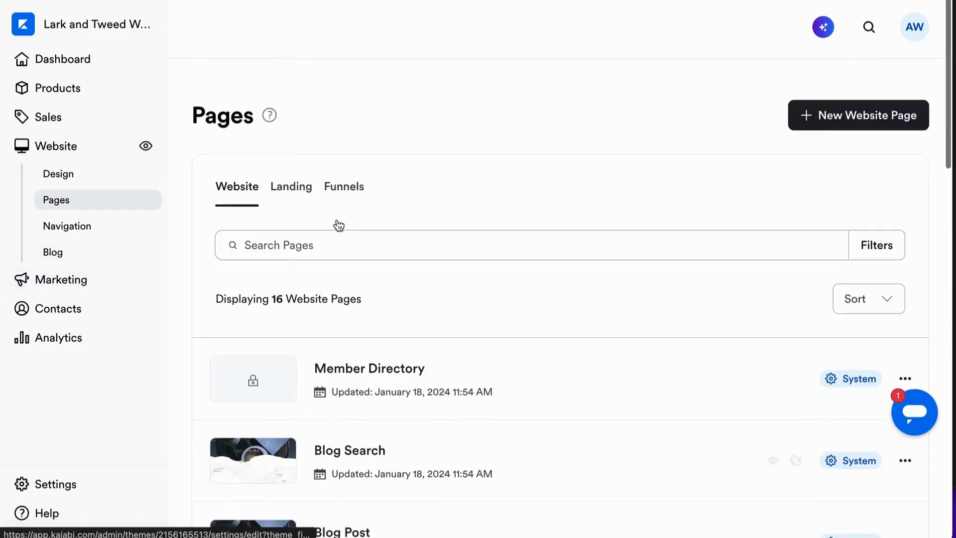
scroll(309, 356, down, 3)
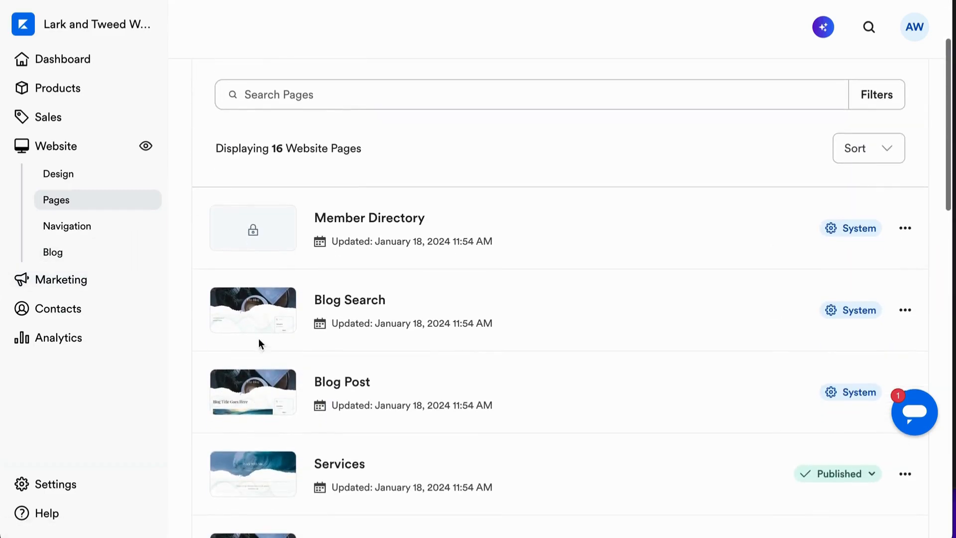
click(80, 232)
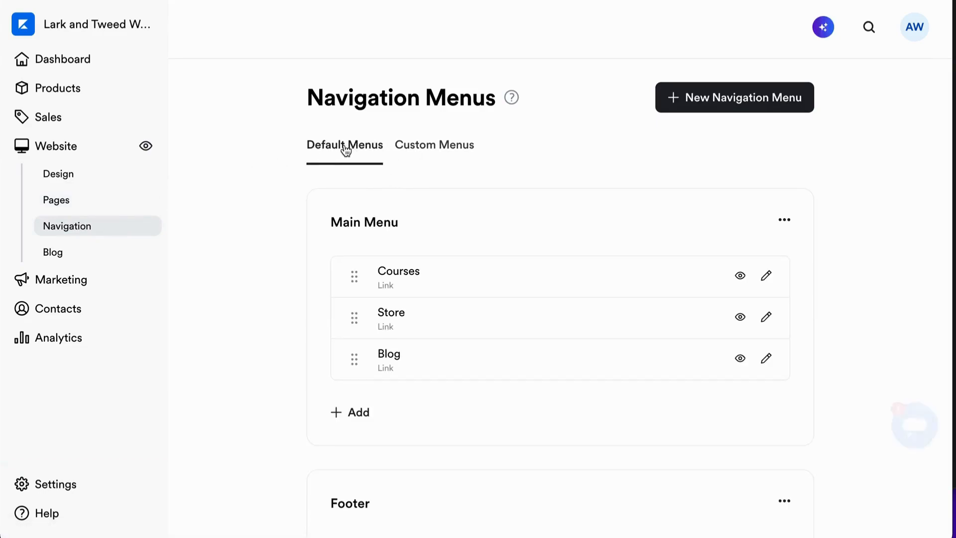
scroll(336, 272, down, 10)
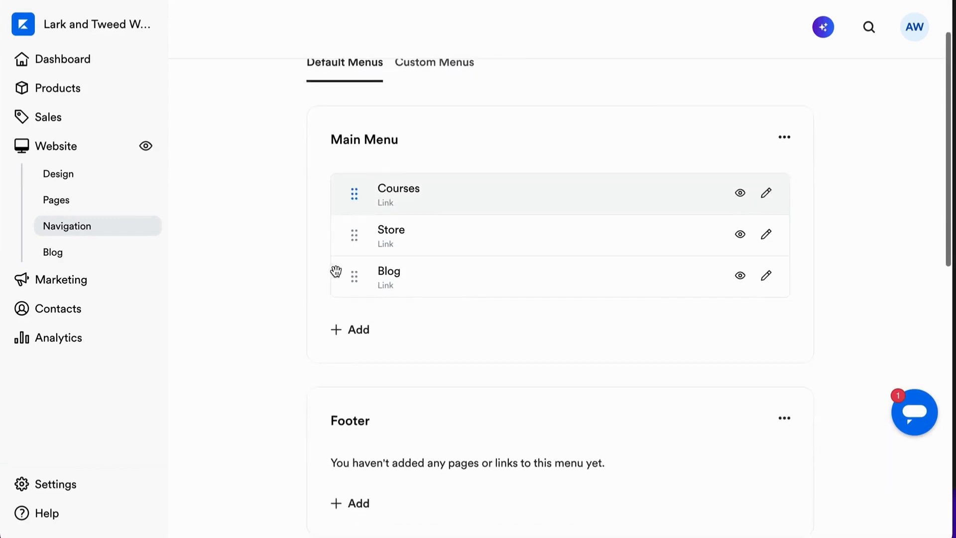
scroll(336, 272, down, 3)
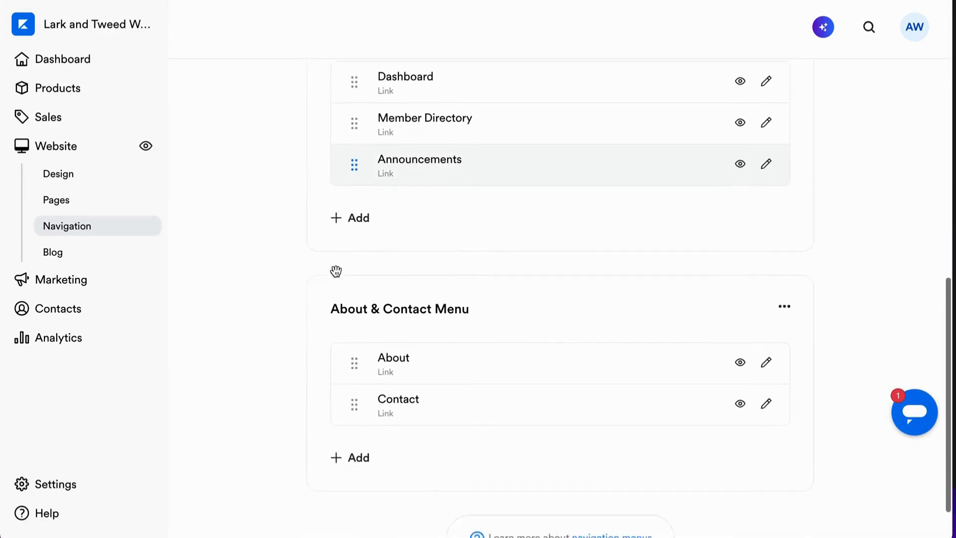
scroll(336, 272, up, 15)
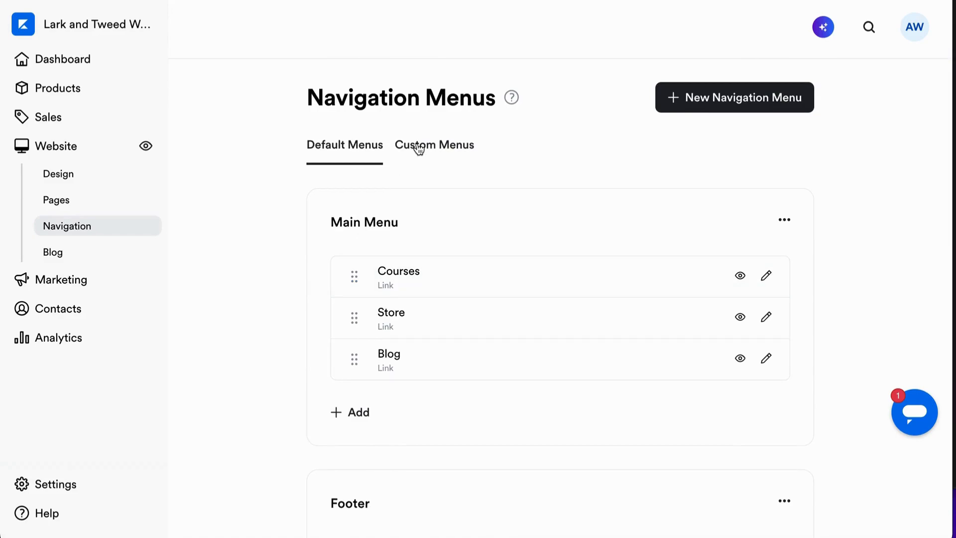
Step: Create a new navigation menu titled "Website Menu Left" and save it
click(723, 103)
click(315, 152)
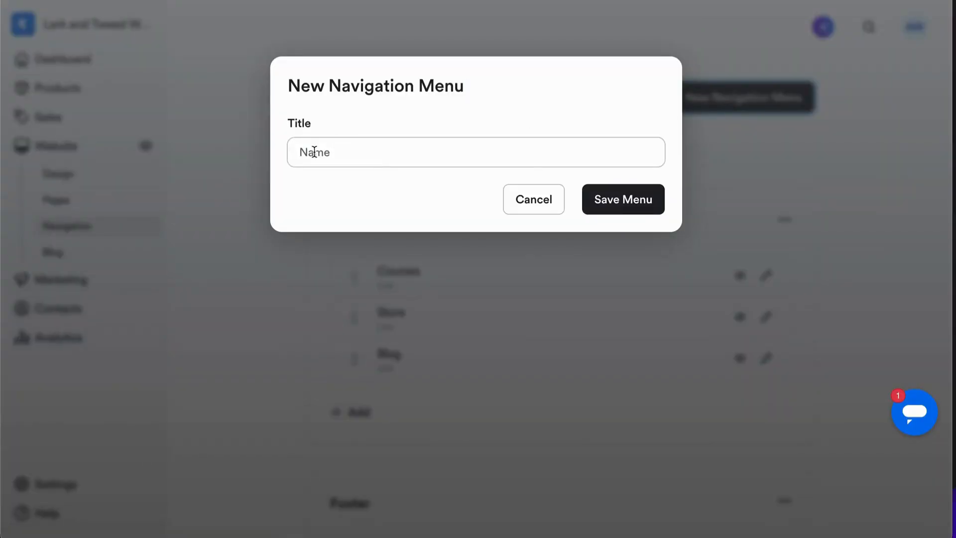
click(314, 152)
click(372, 113)
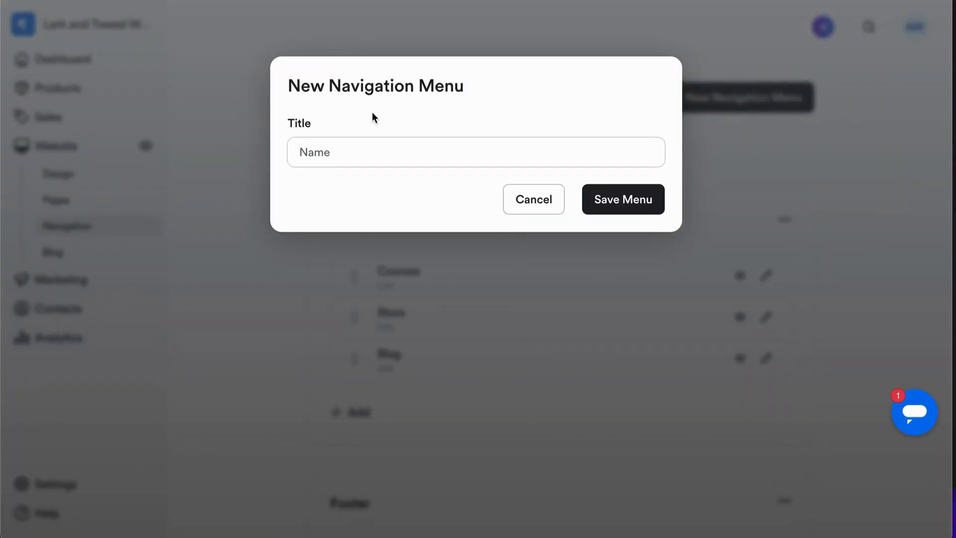
click(305, 150)
click(306, 149)
text(Website)
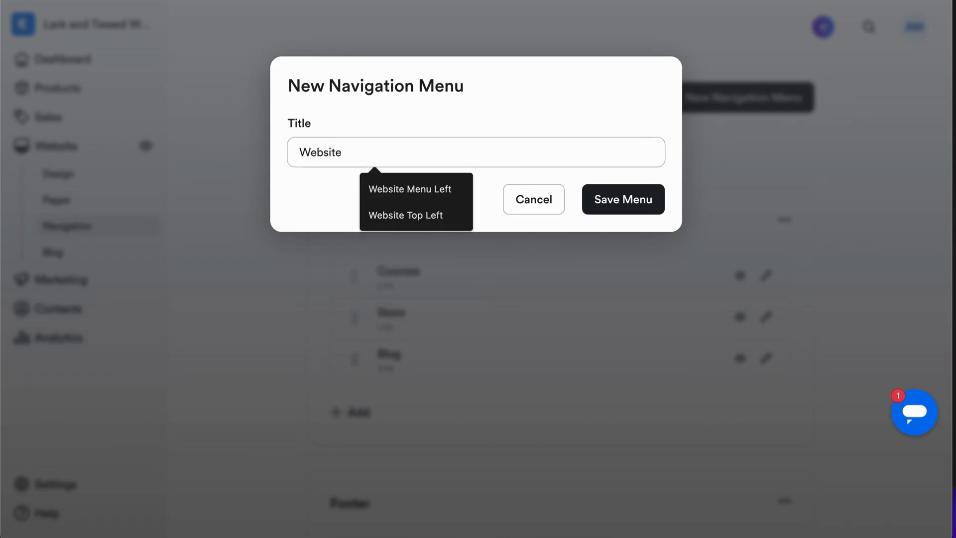
text( Menu)
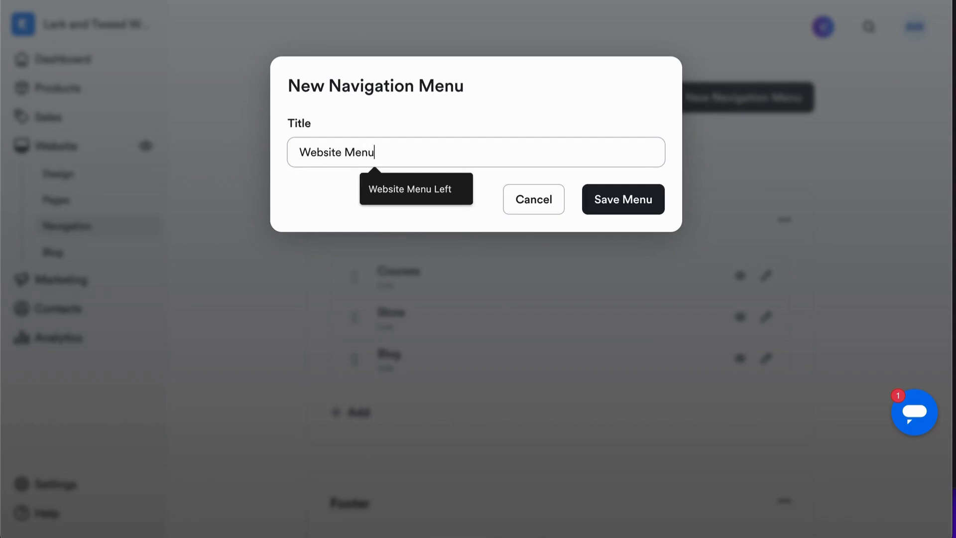
click(426, 191)
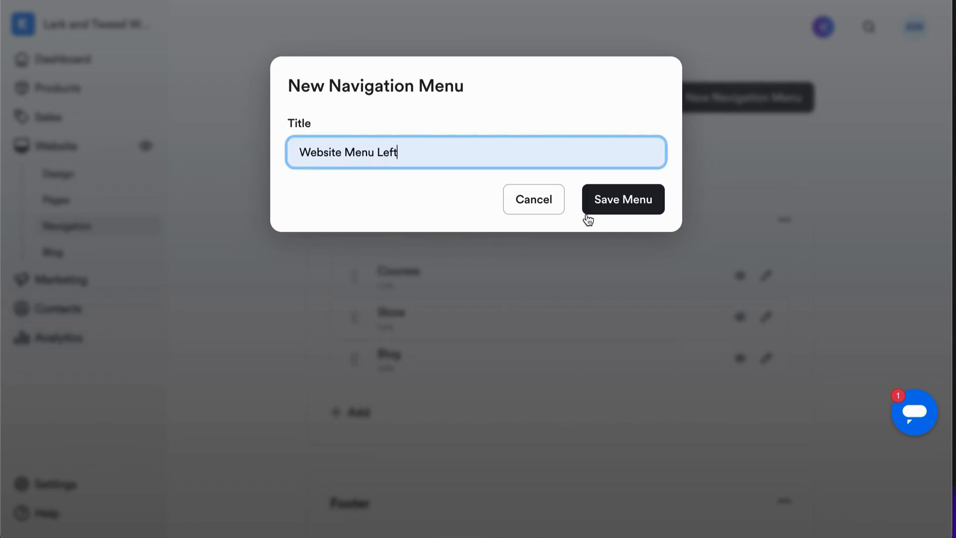
click(614, 206)
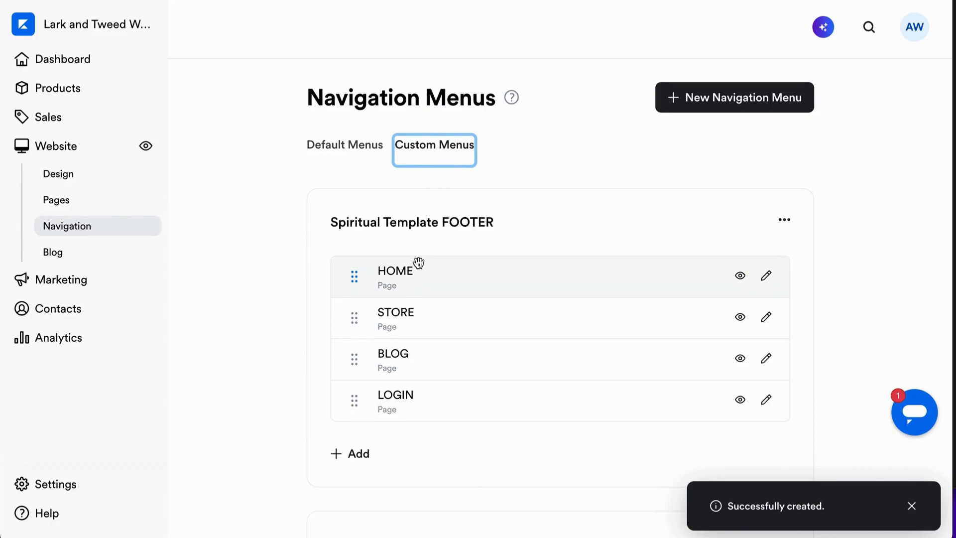
Step: Examine the Spiritual Template FOOTER, LEFT and RIGHT custom menus to see how their page links are arranged
scroll(388, 260, down, 1)
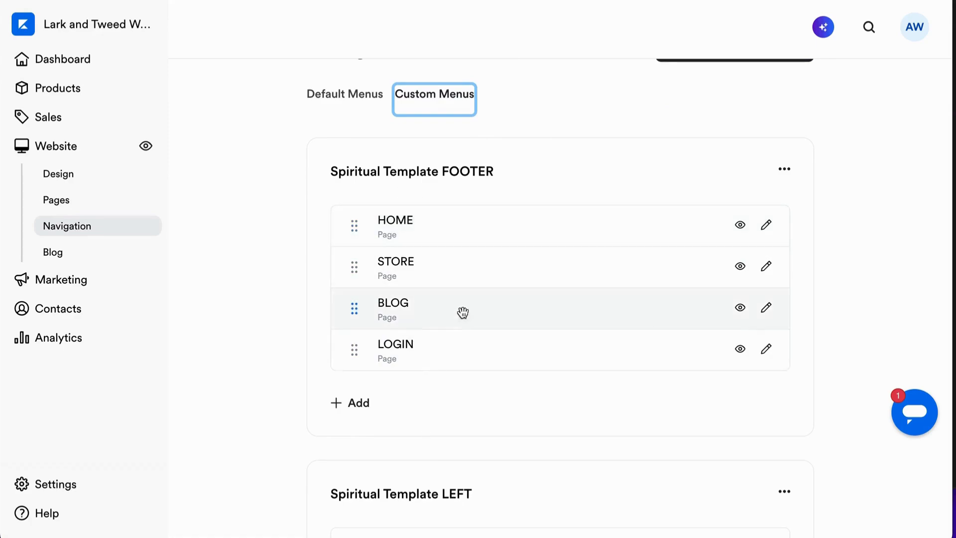
scroll(466, 324, down, 5)
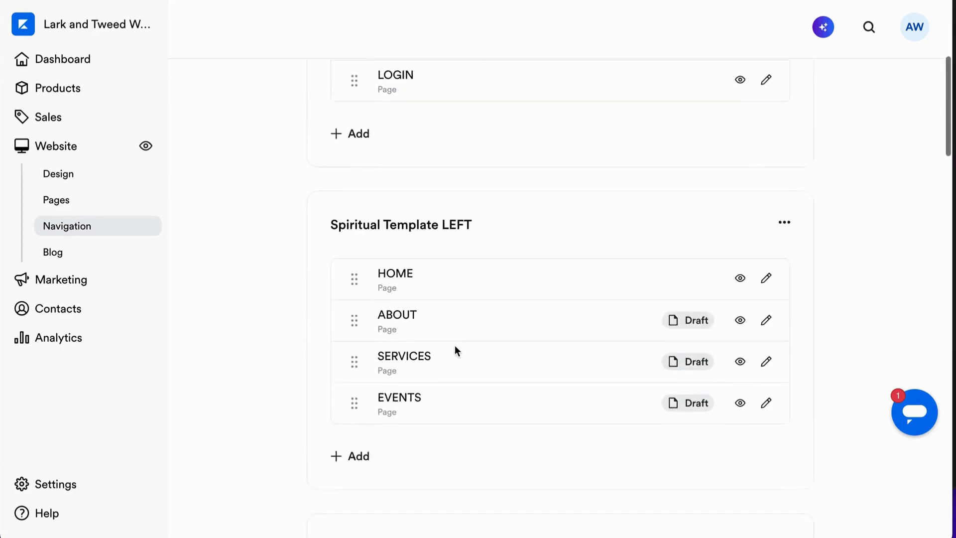
scroll(455, 345, down, 7)
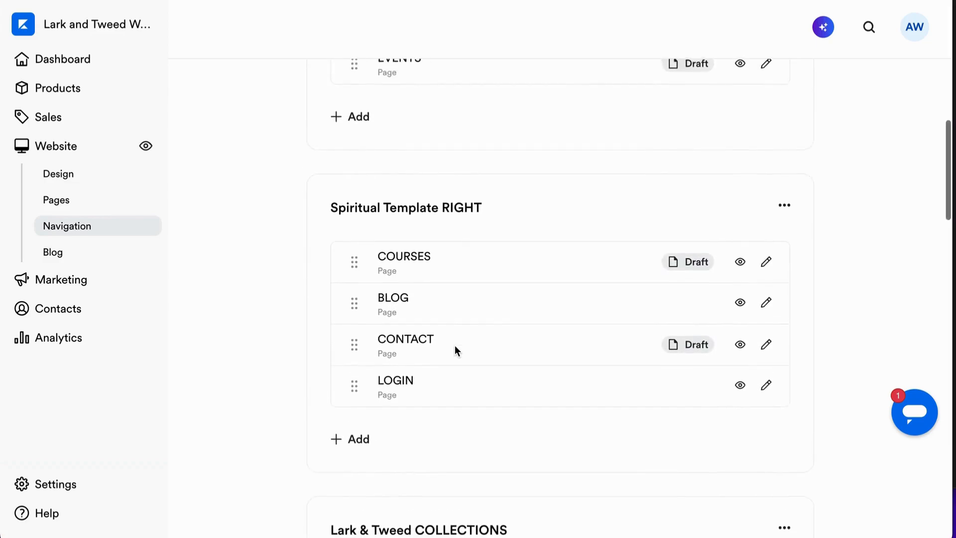
scroll(455, 345, up, 12)
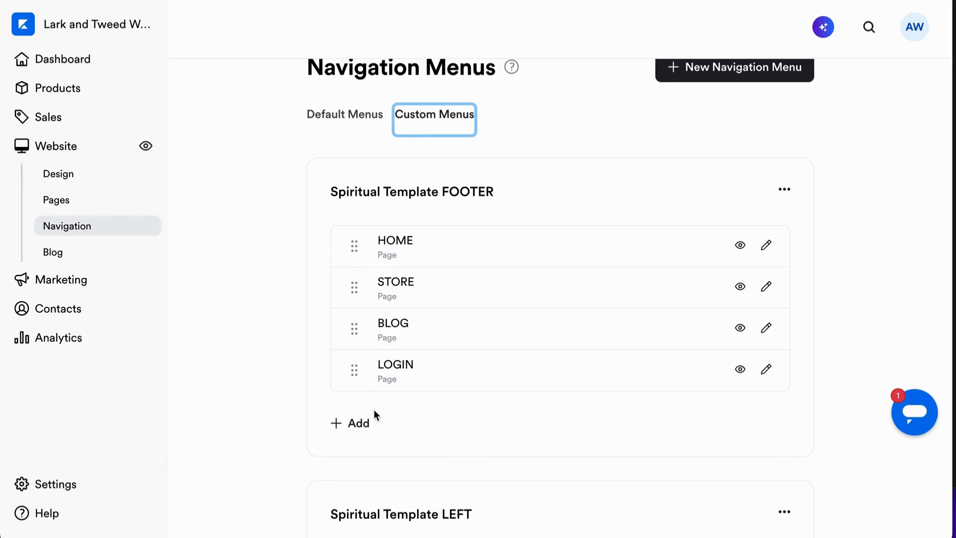
scroll(388, 420, down, 10)
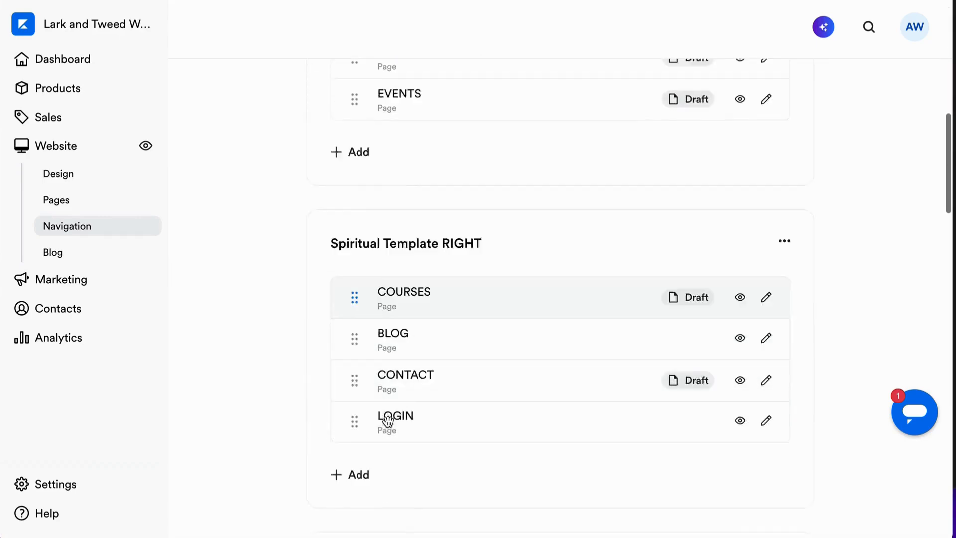
scroll(388, 421, up, 10)
Step: Start a new page entry in the Website Menu Left menu and name it HOME
scroll(386, 421, down, 4)
scroll(388, 420, down, 15)
scroll(388, 421, down, 6)
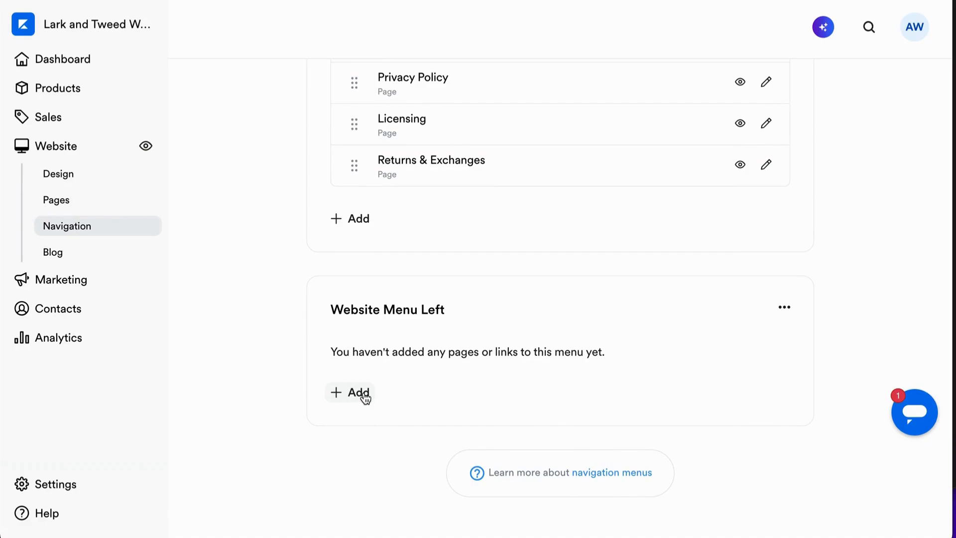
click(365, 395)
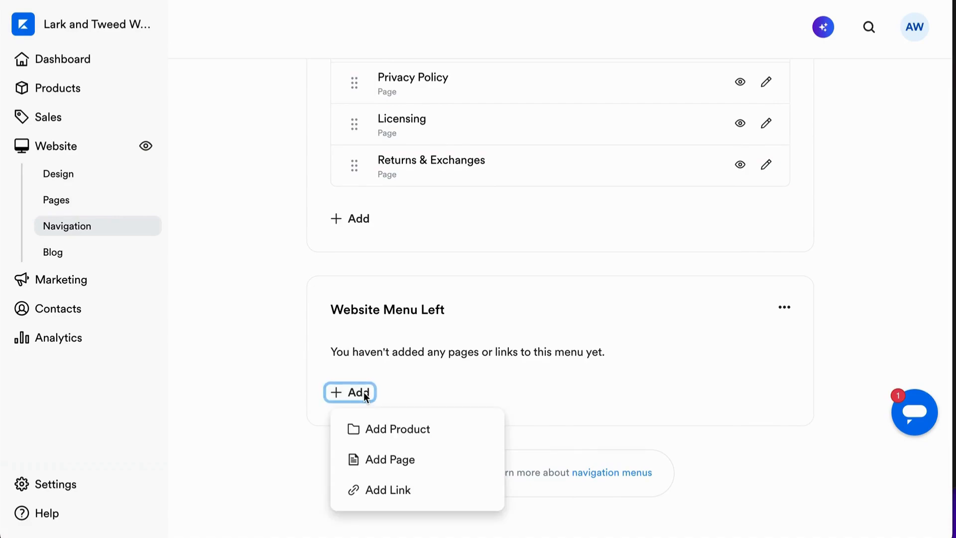
click(380, 456)
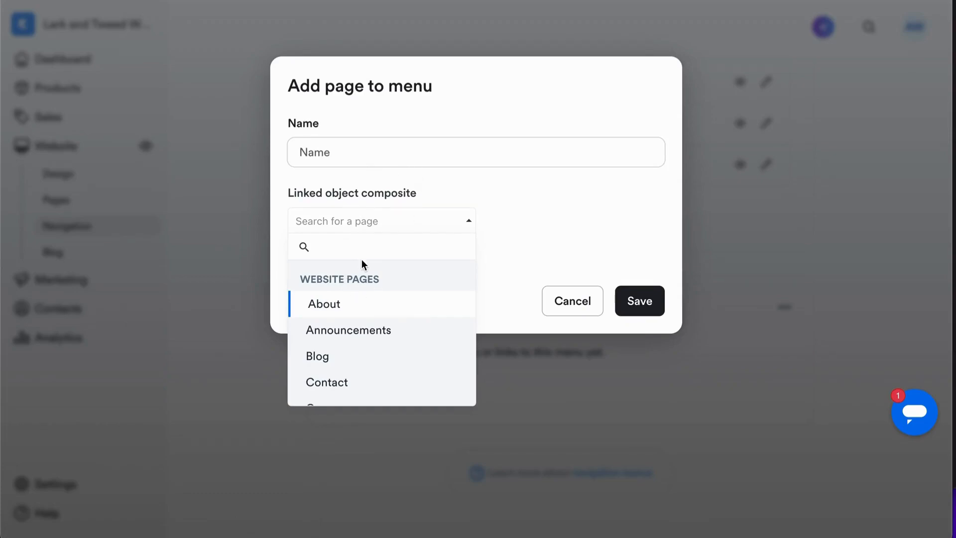
scroll(348, 342, down, 1)
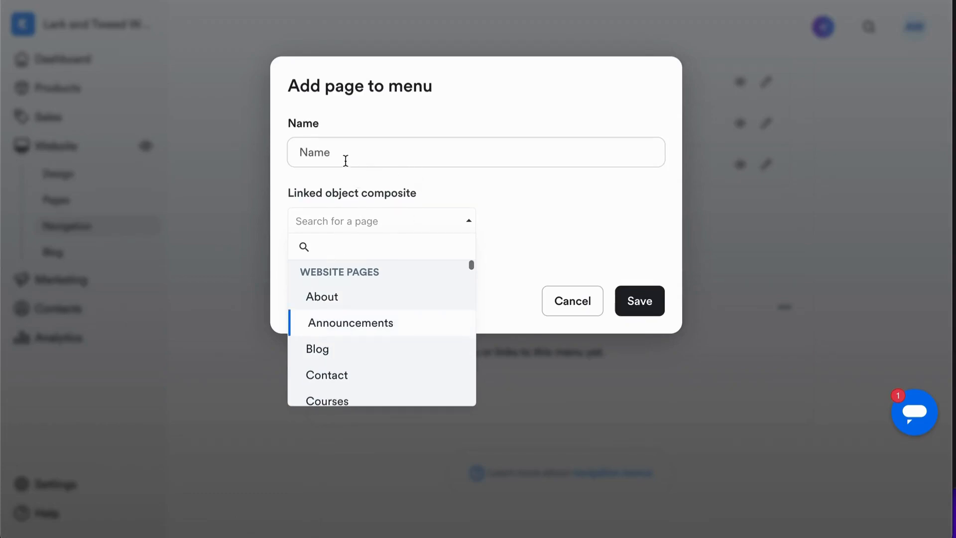
click(341, 158)
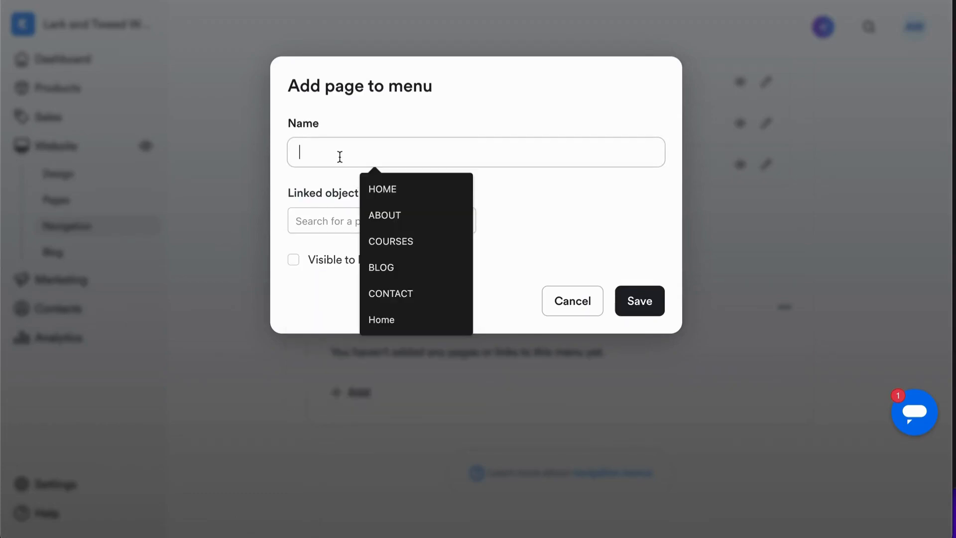
click(384, 196)
click(514, 198)
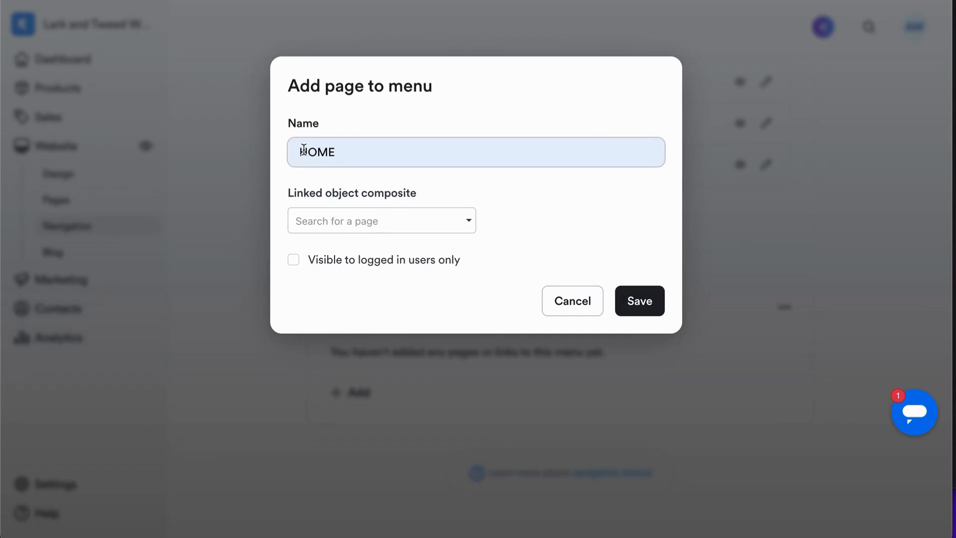
click(339, 152)
click(381, 216)
click(314, 178)
drag(338, 163, 308, 154)
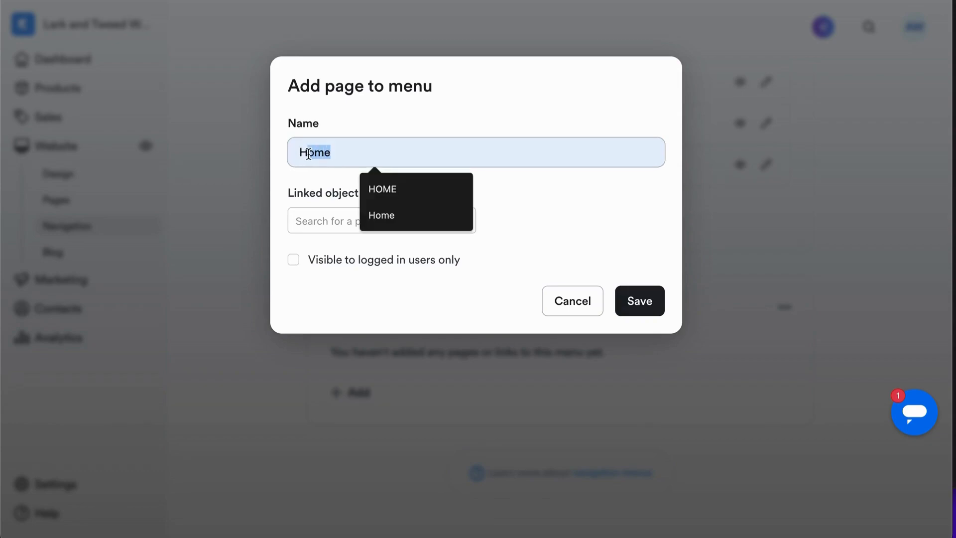
text(OME)
click(392, 184)
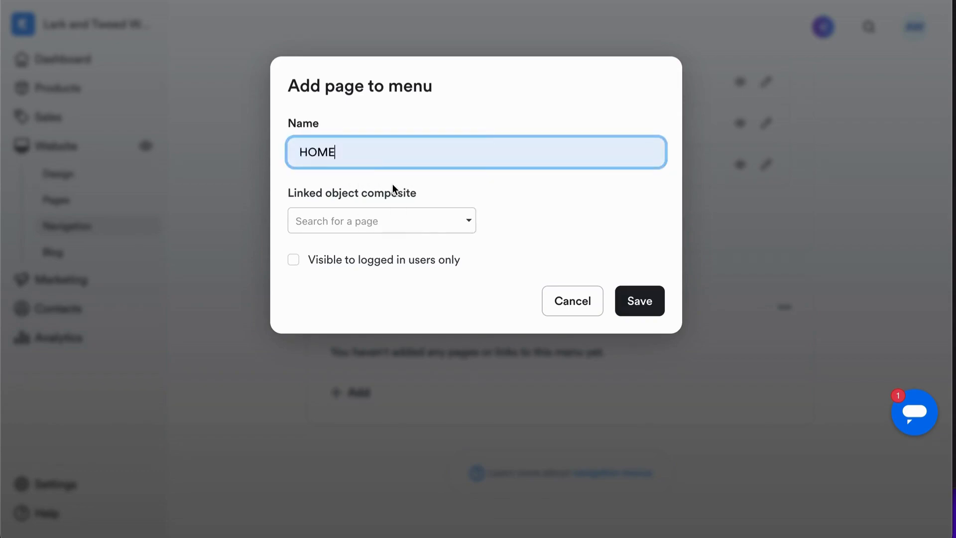
Step: Link the HOME entry to the Home website page and save it to the menu
click(471, 224)
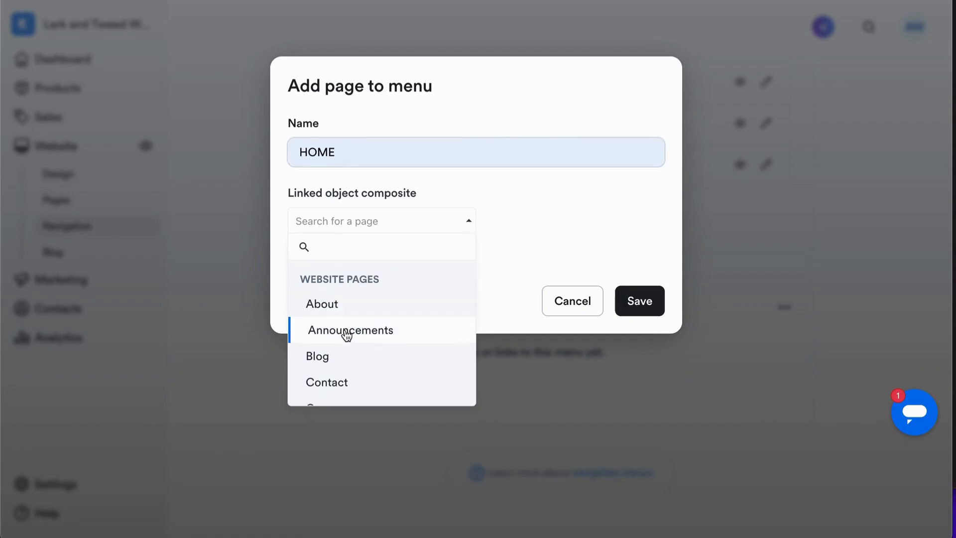
scroll(347, 336, down, 5)
scroll(346, 335, up, 2)
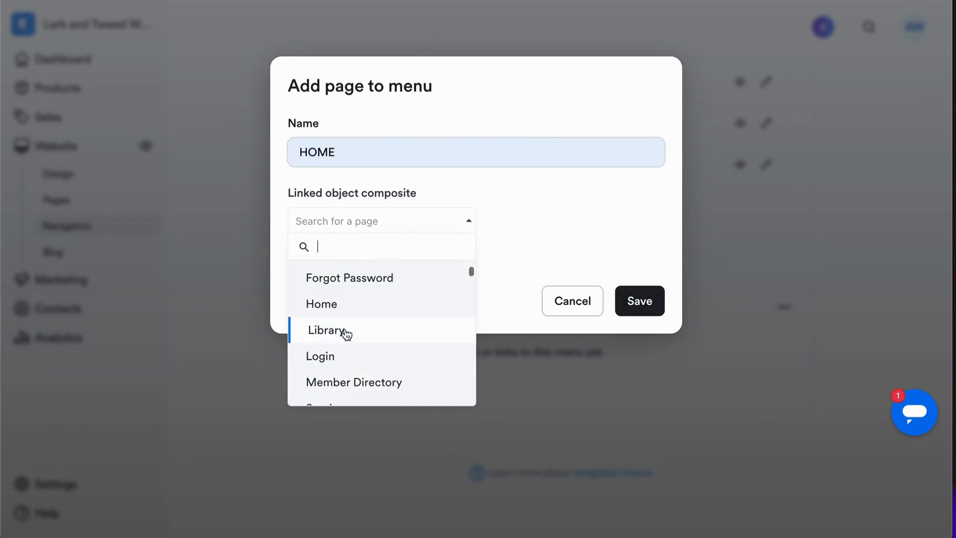
click(334, 308)
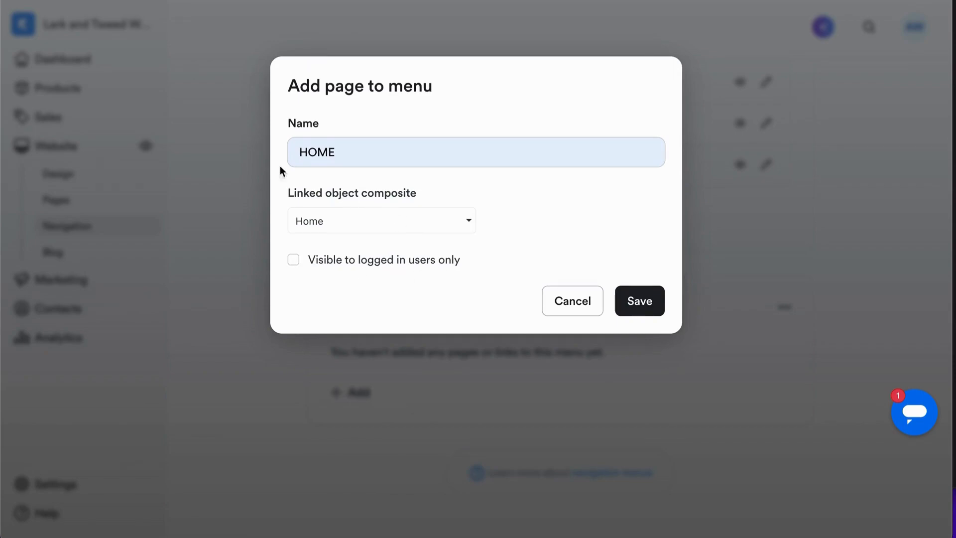
click(638, 304)
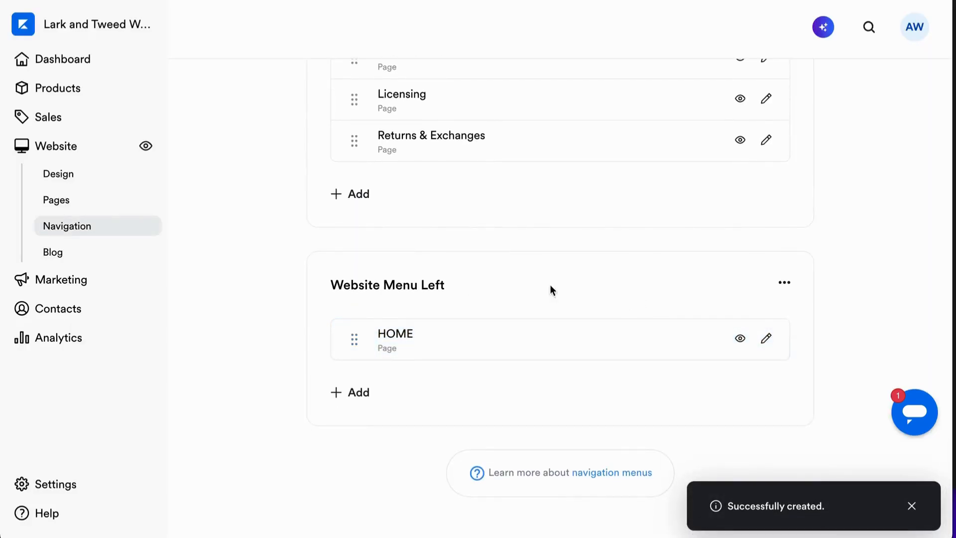
Step: Add a page entry named SERVICES, linked to the Services website page, to the Website Menu Left menu and save it
click(357, 395)
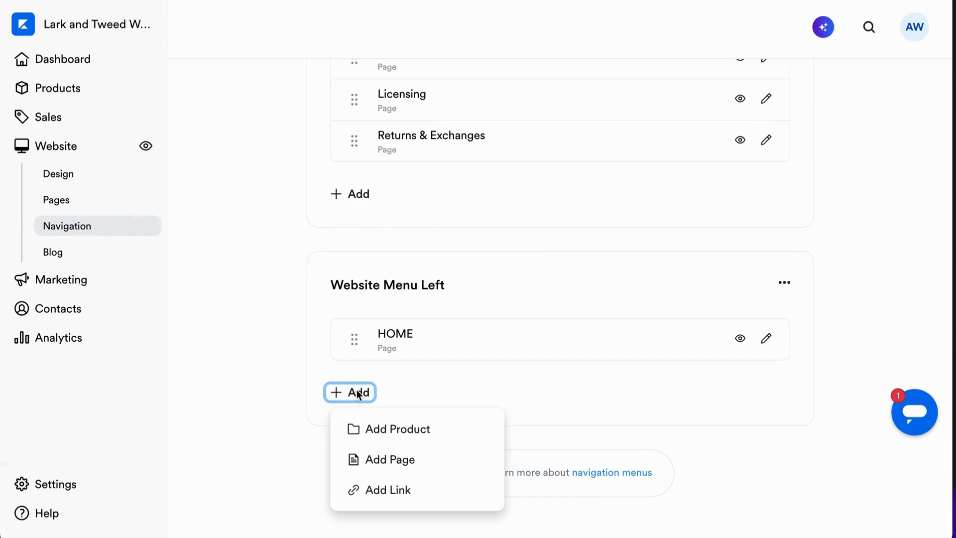
click(384, 467)
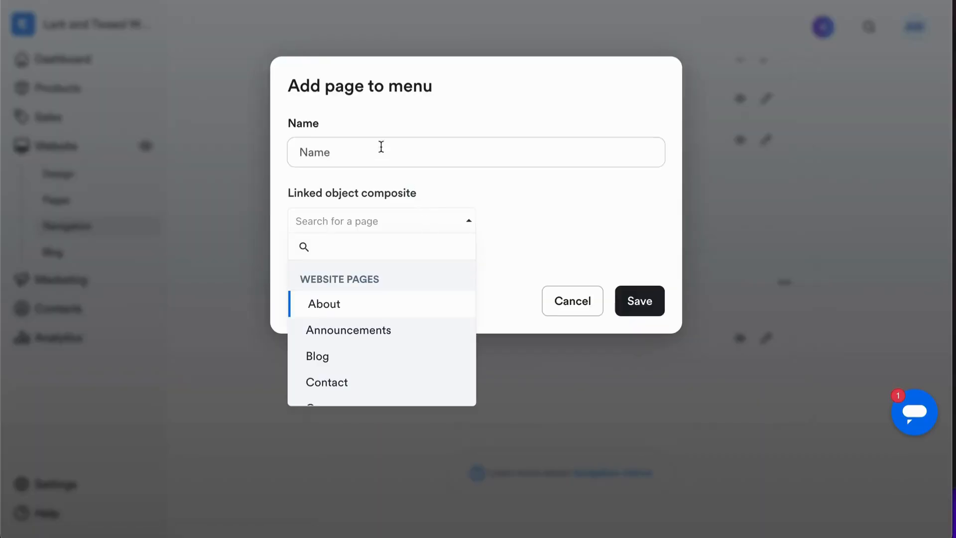
click(332, 154)
text(S)
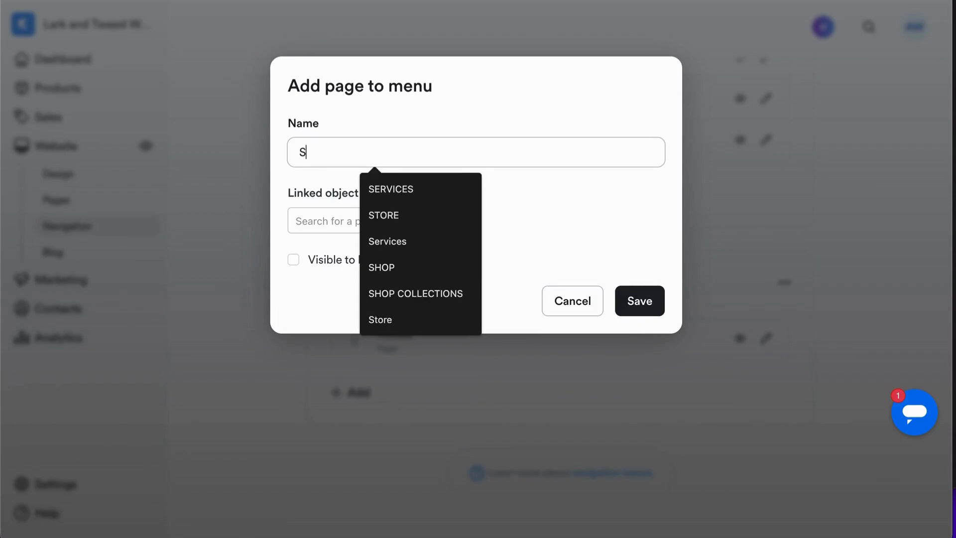
text(ERVICES)
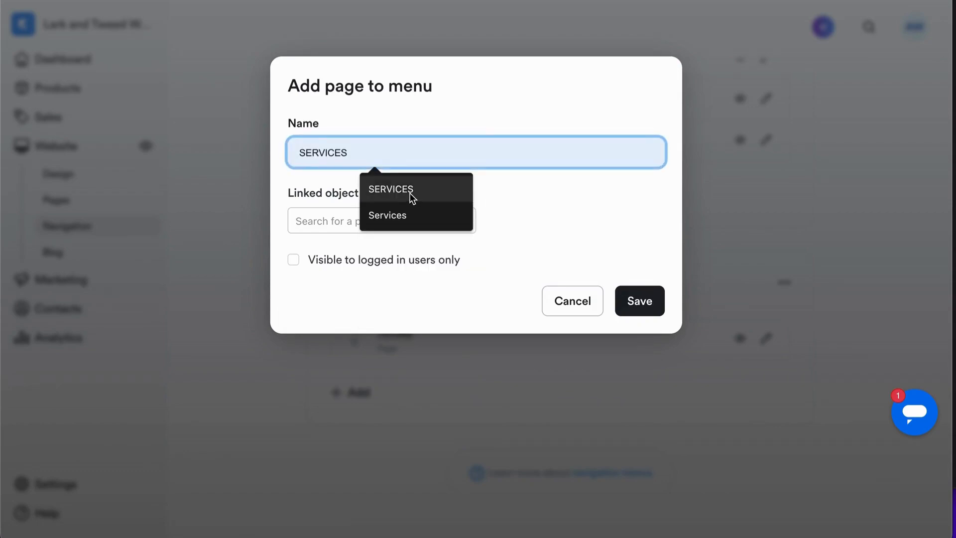
click(411, 193)
click(468, 228)
scroll(364, 349, down, 4)
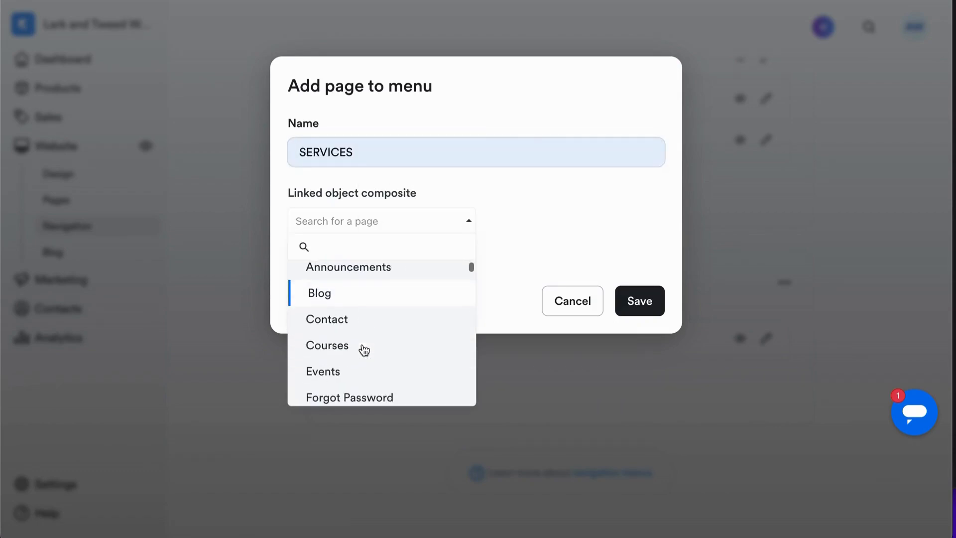
scroll(364, 350, down, 4)
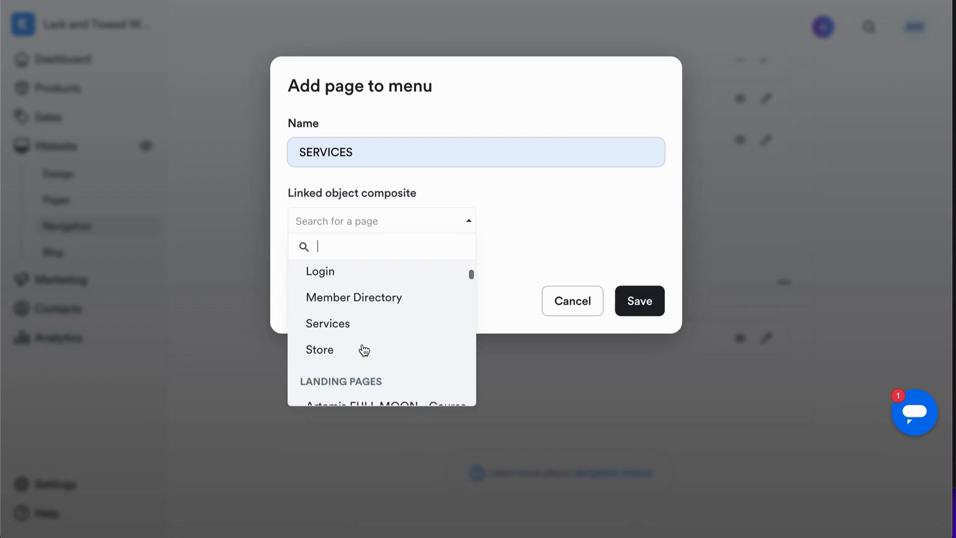
click(343, 323)
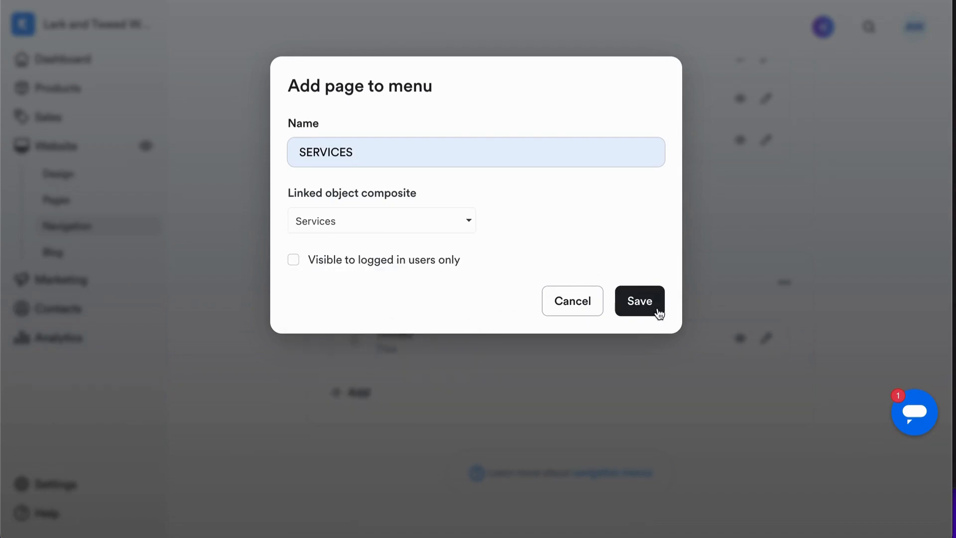
click(639, 301)
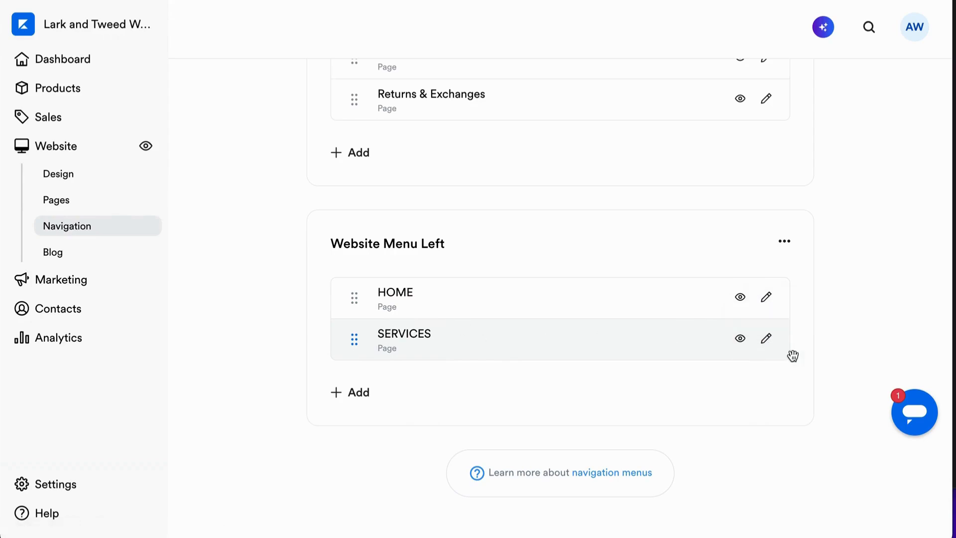
Step: Try reordering the SERVICES entry within the Website Menu Left menu and return it to its place below HOME
click(740, 340)
mouse_move(357, 340)
mouse_down()
mouse_move(354, 297)
mouse_move(352, 338)
mouse_up()
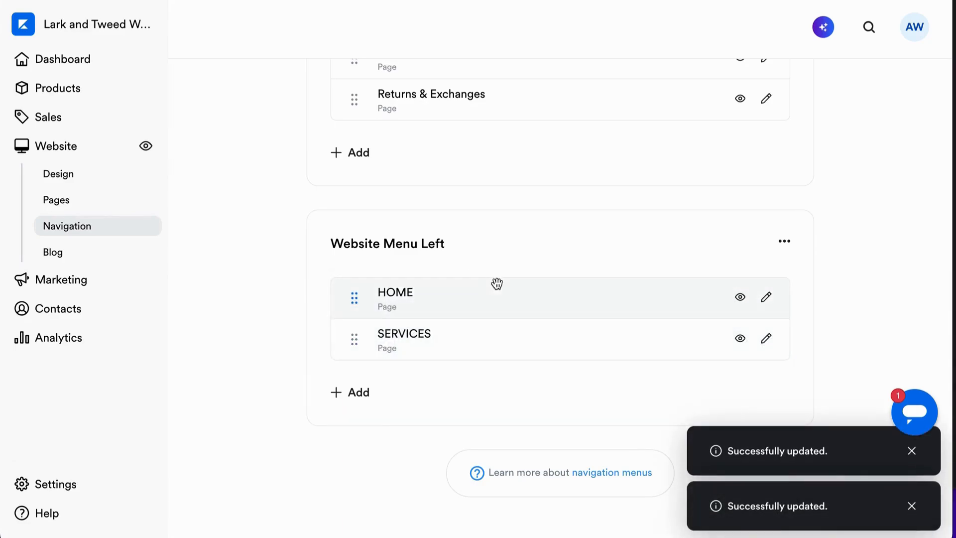
Step: Review the page entries in the Spiritual Template FOOTER, LEFT and RIGHT menus to compare which pages the footer lacks
scroll(510, 294, up, 20)
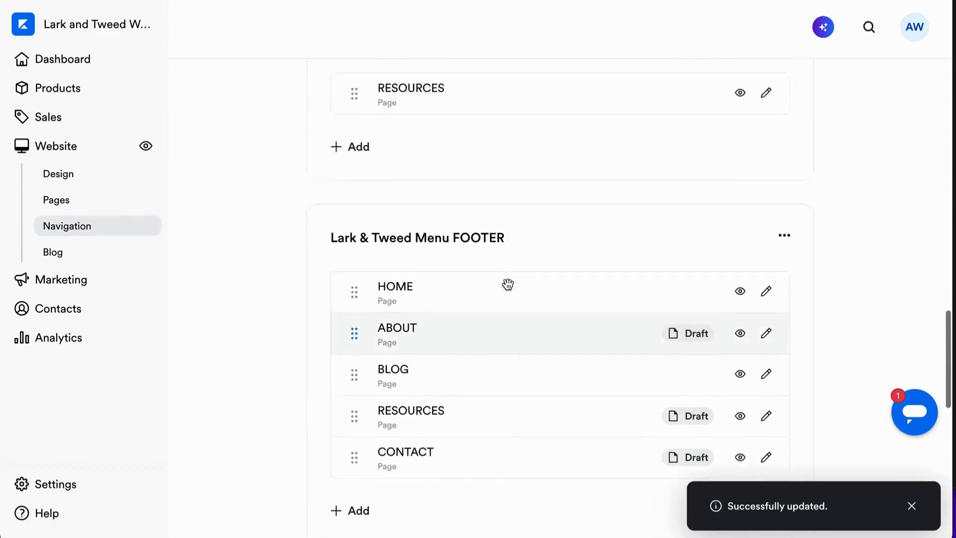
scroll(508, 284, up, 15)
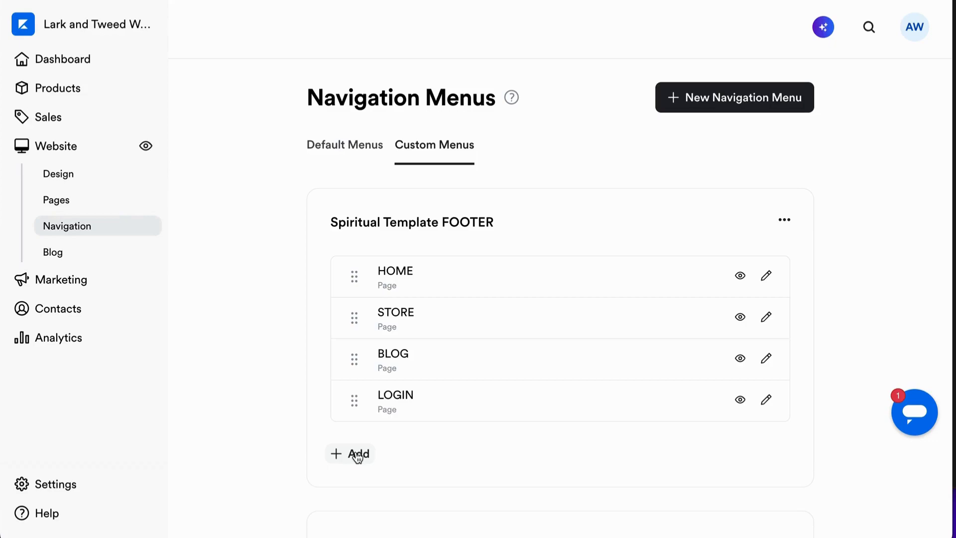
scroll(357, 457, down, 5)
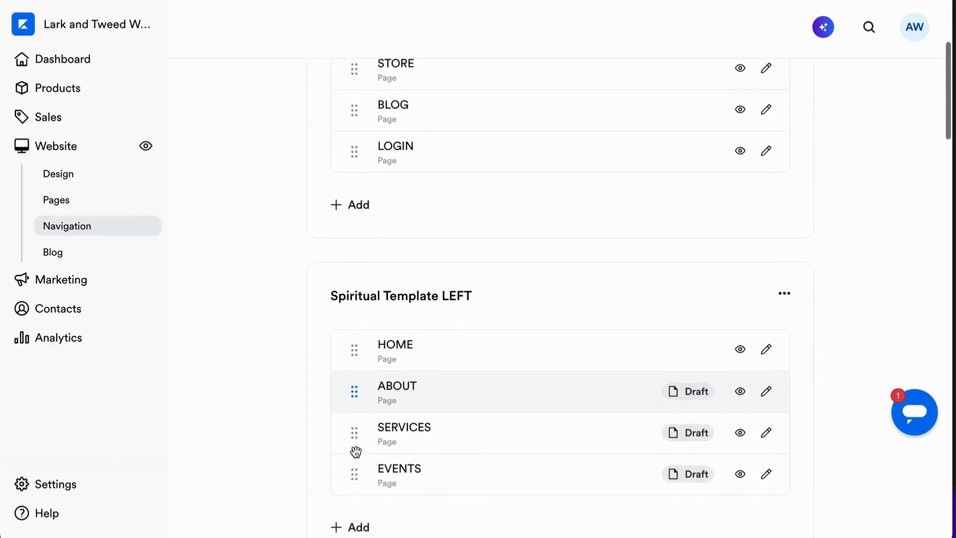
scroll(356, 451, up, 2)
scroll(355, 452, up, 1)
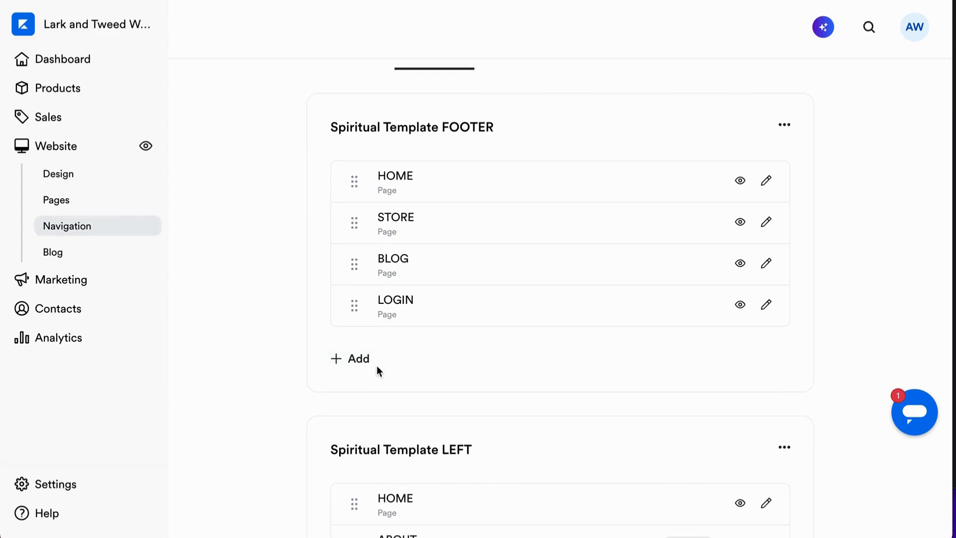
scroll(377, 369, down, 6)
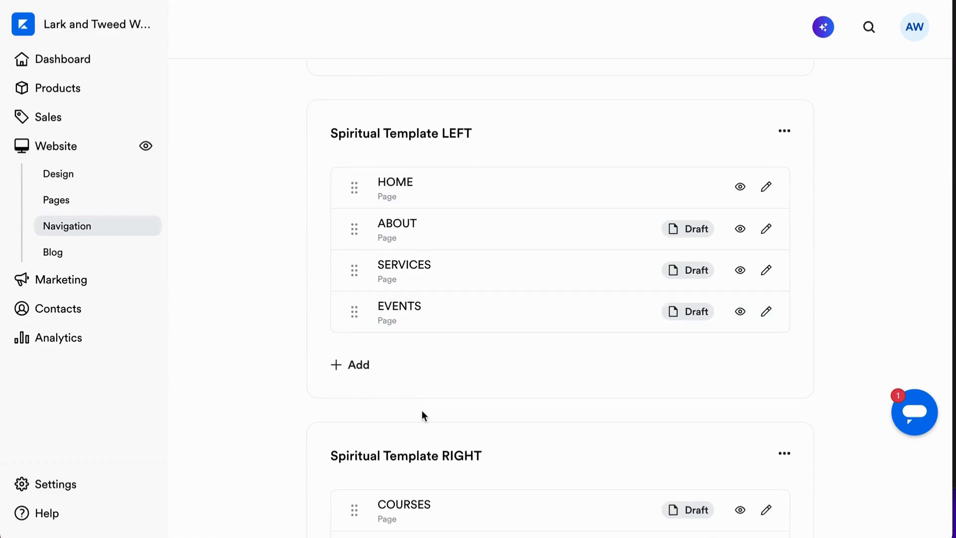
scroll(422, 415, down, 5)
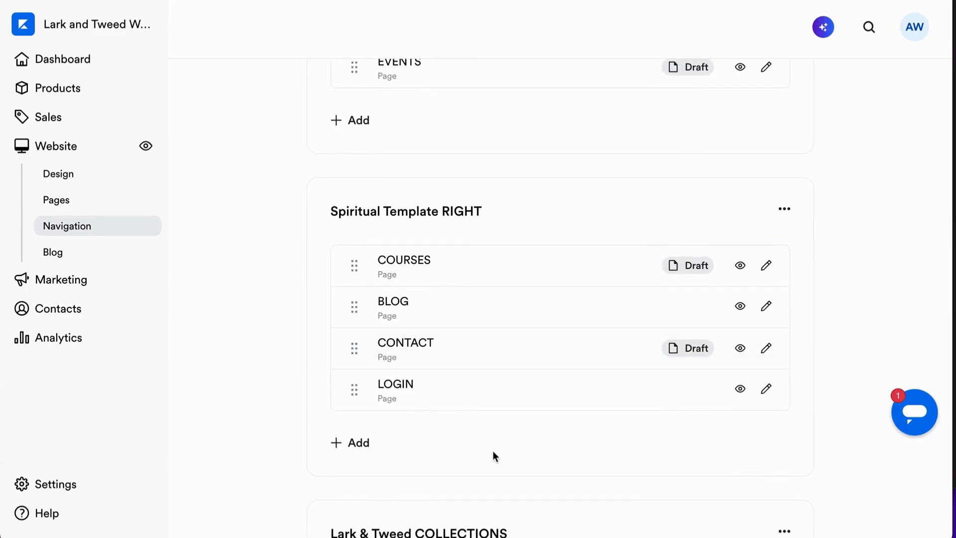
scroll(493, 453, up, 5)
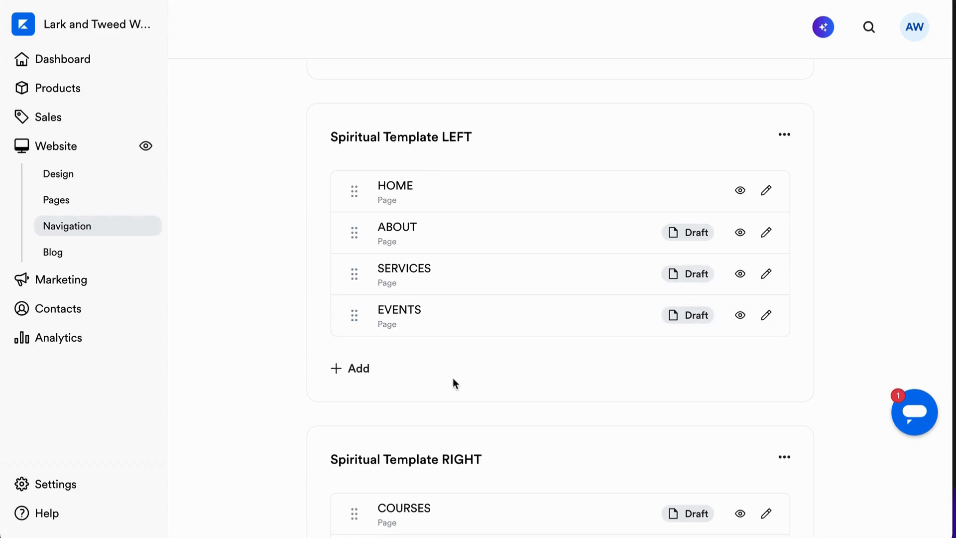
scroll(453, 378, up, 6)
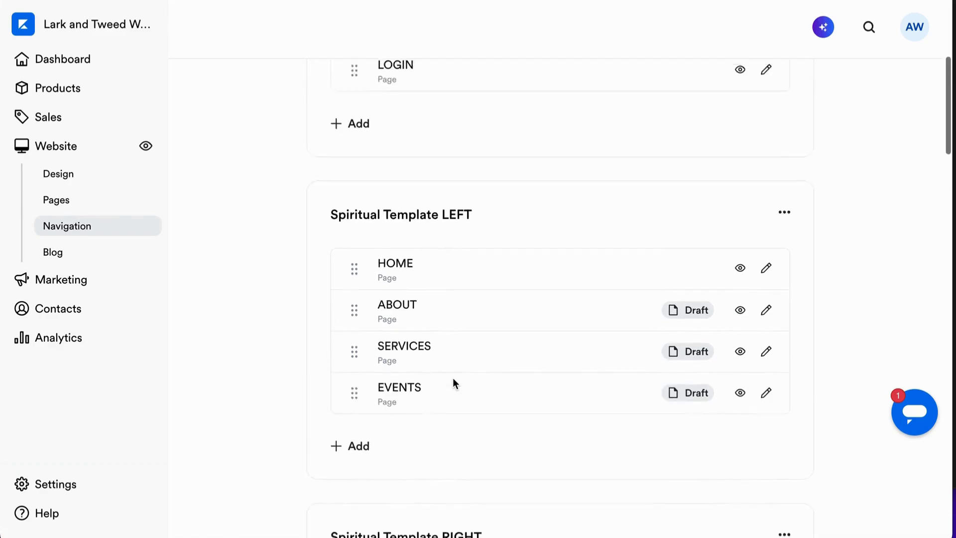
scroll(444, 304, down, 3)
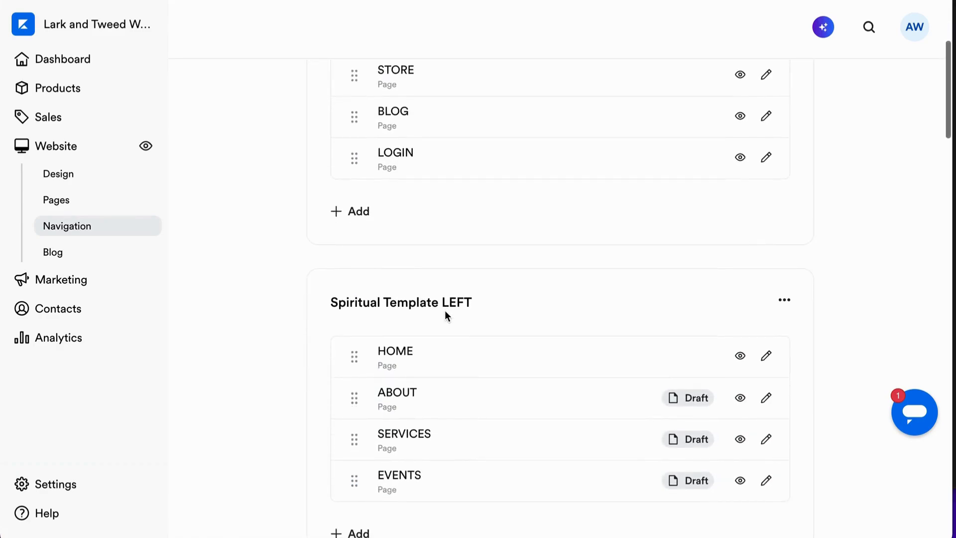
scroll(439, 368, up, 3)
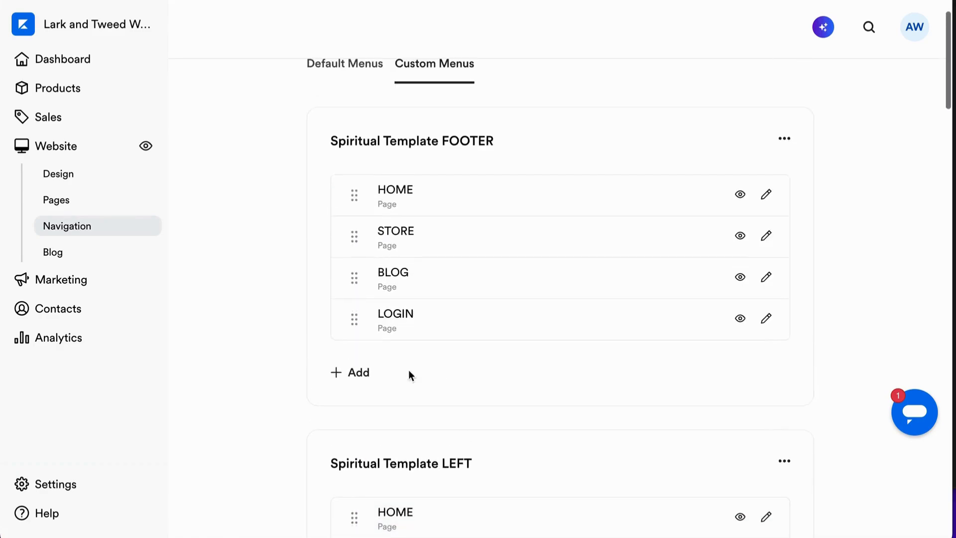
Step: Add a page entry named ABOUT, linked to the About website page, to the Spiritual Template FOOTER menu and save it
click(361, 377)
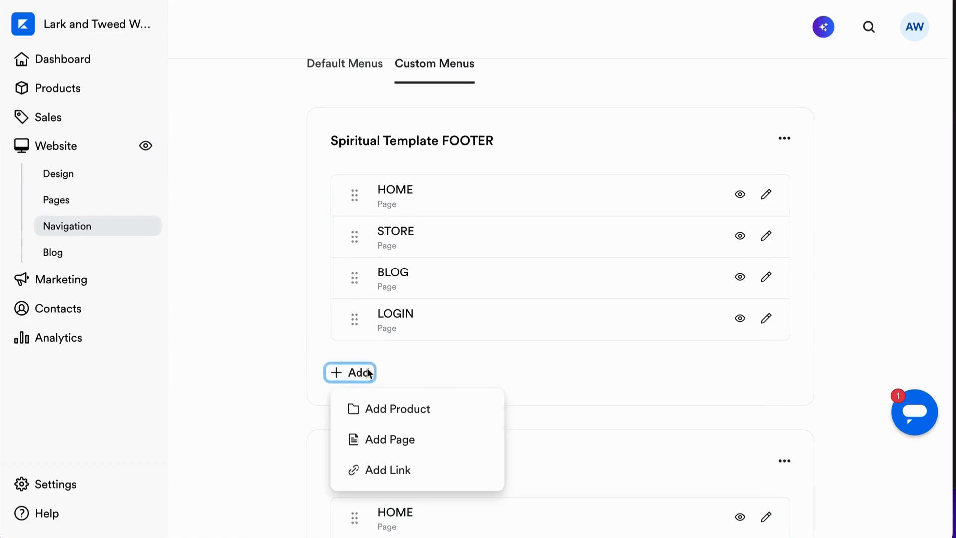
click(383, 441)
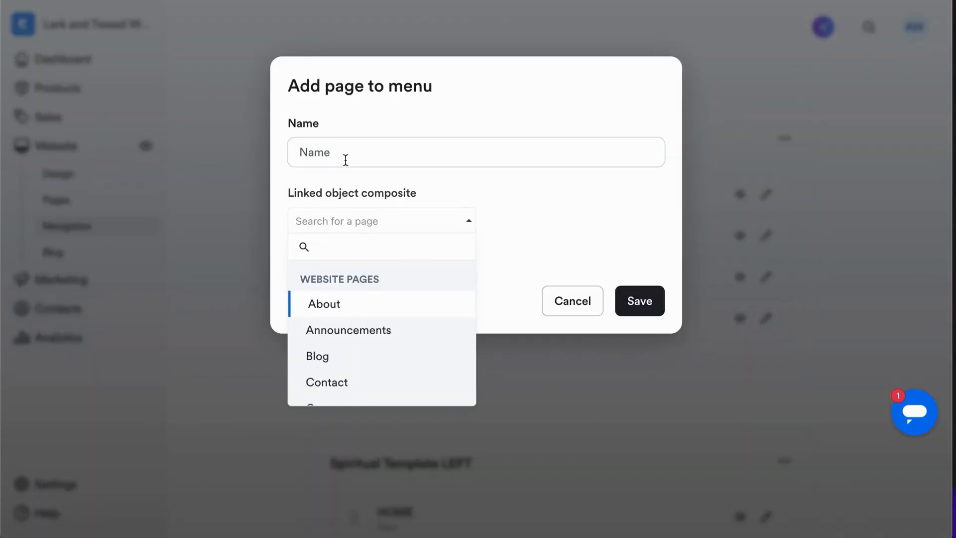
click(332, 156)
text(ABOUT)
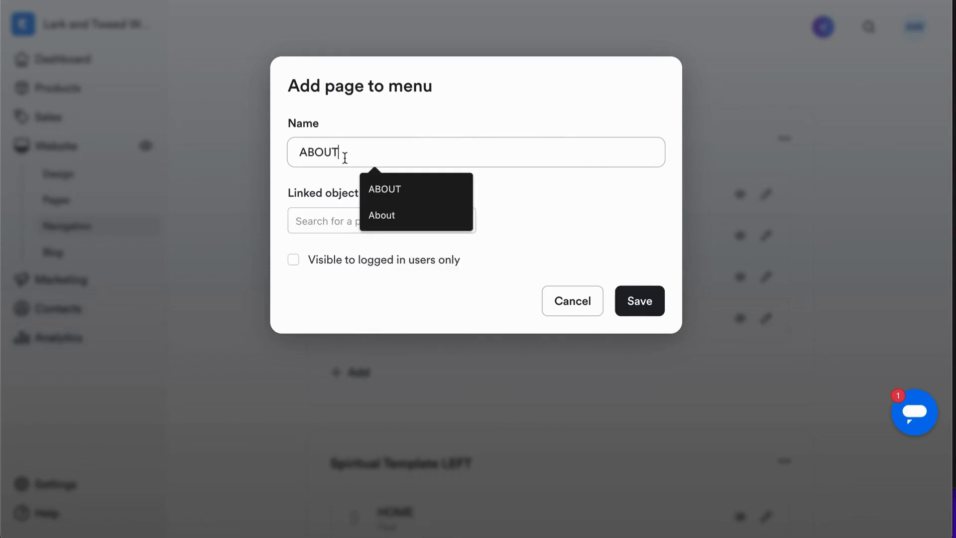
click(468, 222)
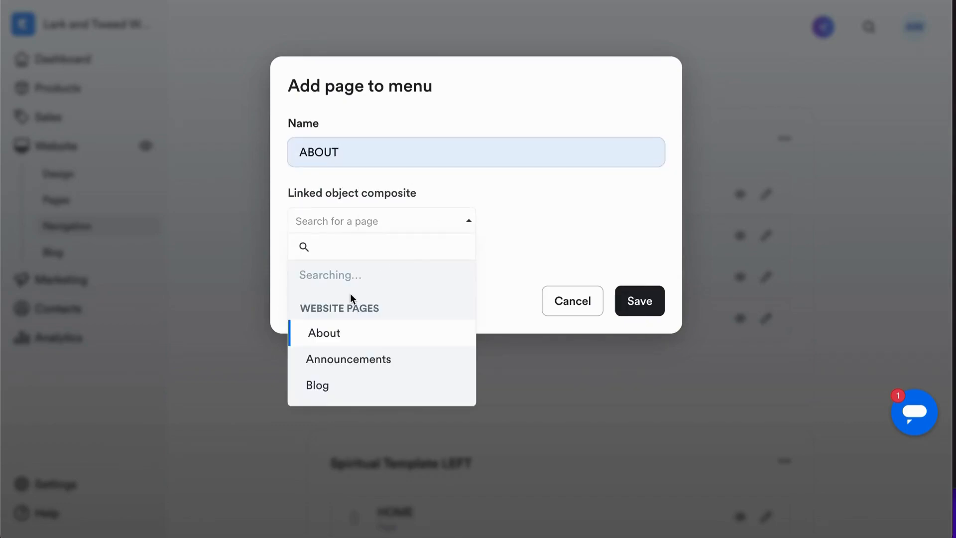
click(326, 303)
click(643, 304)
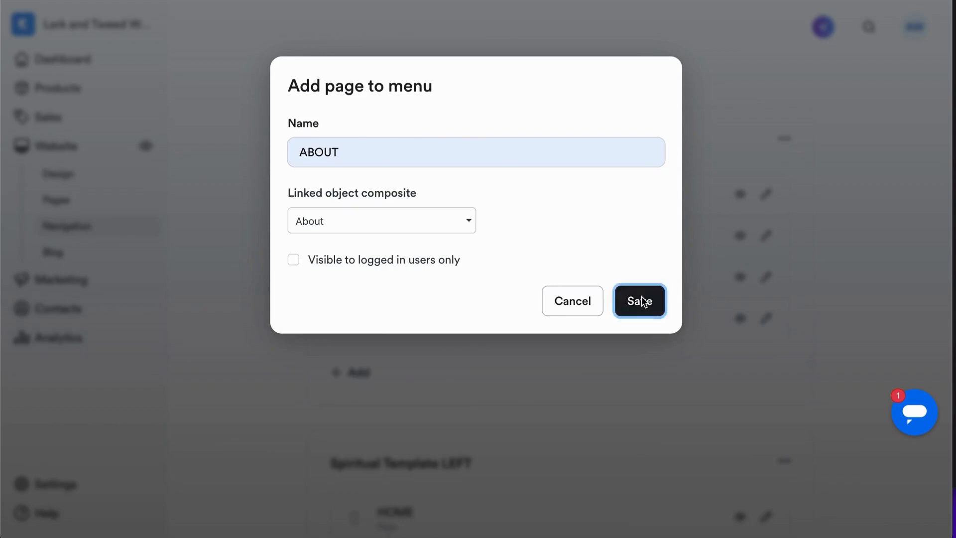
Step: Add a page entry named SERVICES, linked to the Services website page, to the Spiritual Template FOOTER menu and save it
scroll(399, 354, down, 2)
click(355, 330)
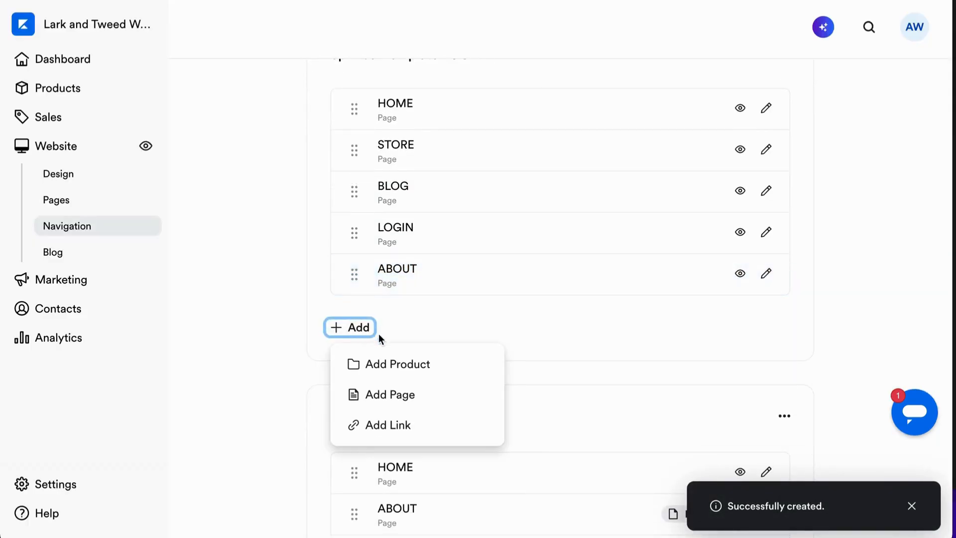
click(382, 399)
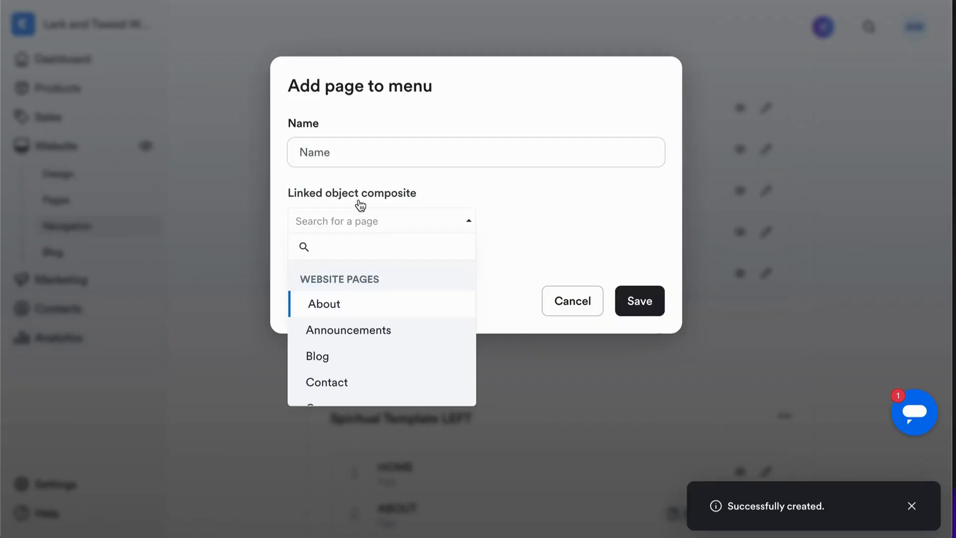
click(338, 154)
text(SERV)
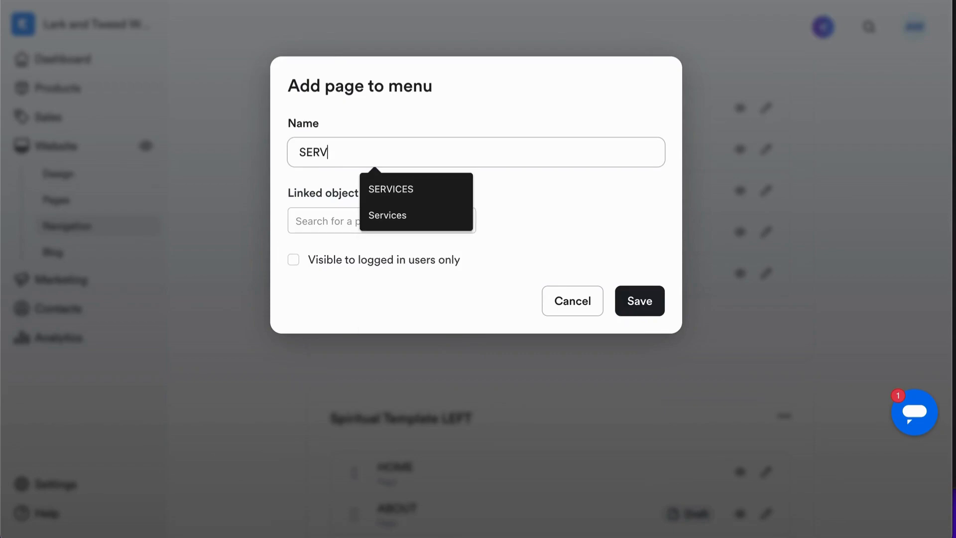
text(ICES)
click(394, 189)
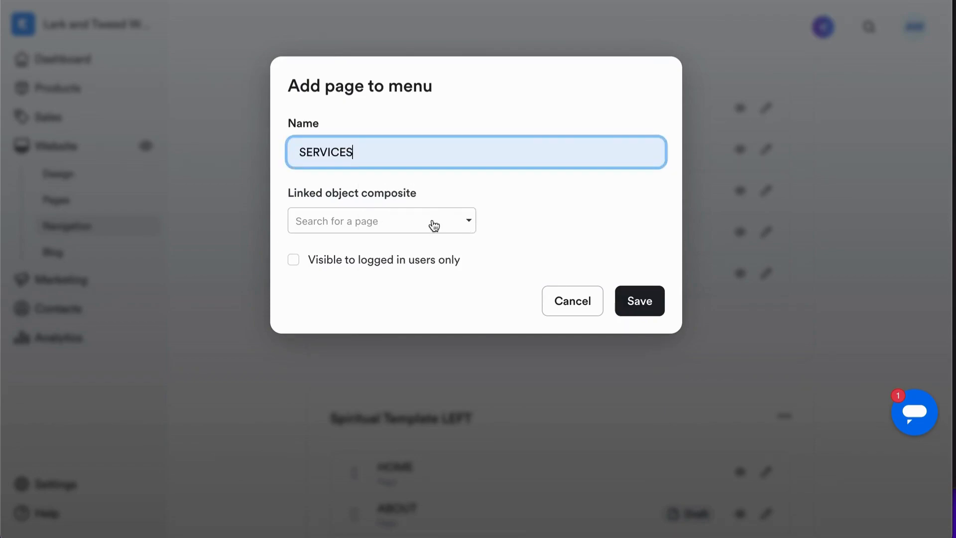
click(468, 221)
scroll(386, 360, down, 5)
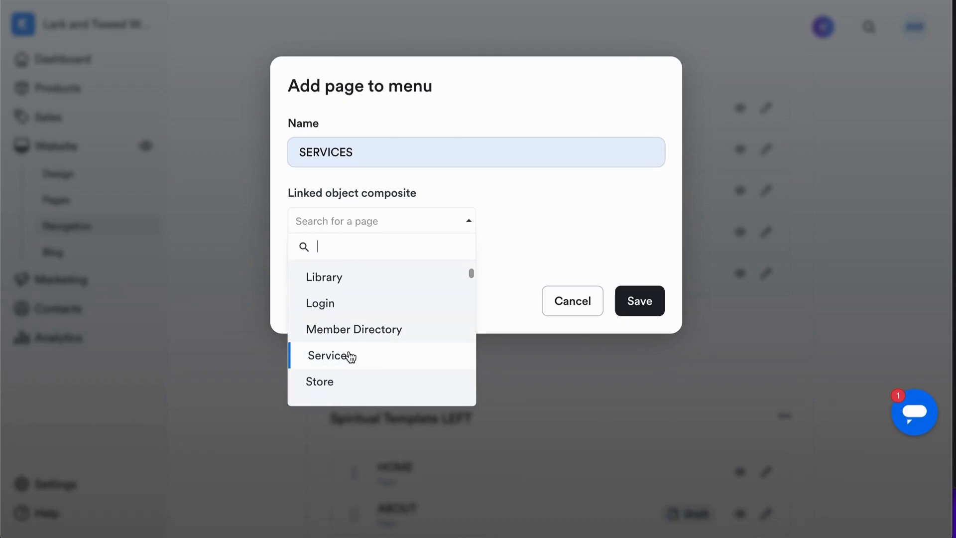
click(349, 356)
click(644, 305)
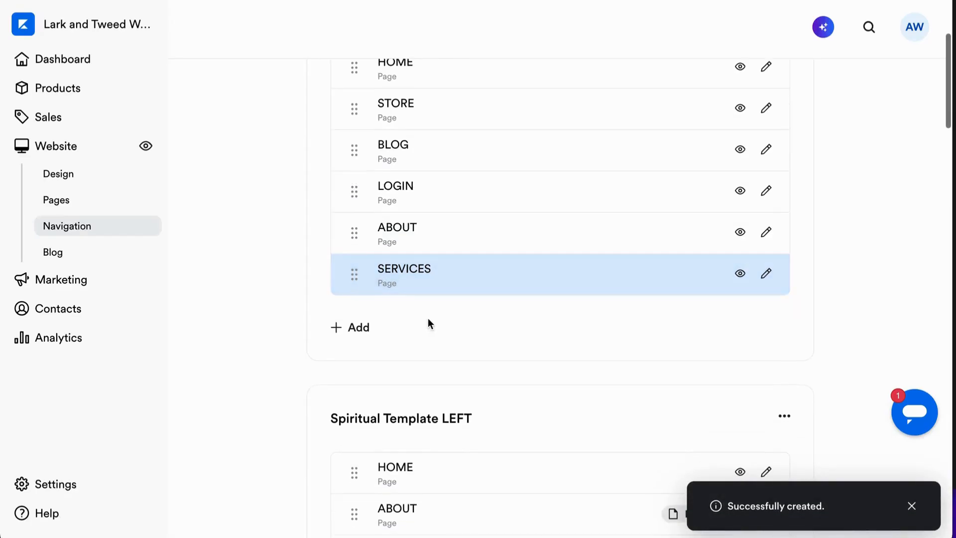
Step: Add a page entry named EVENTS, linked to the Events website page, to the Spiritual Template FOOTER menu and save it
click(361, 262)
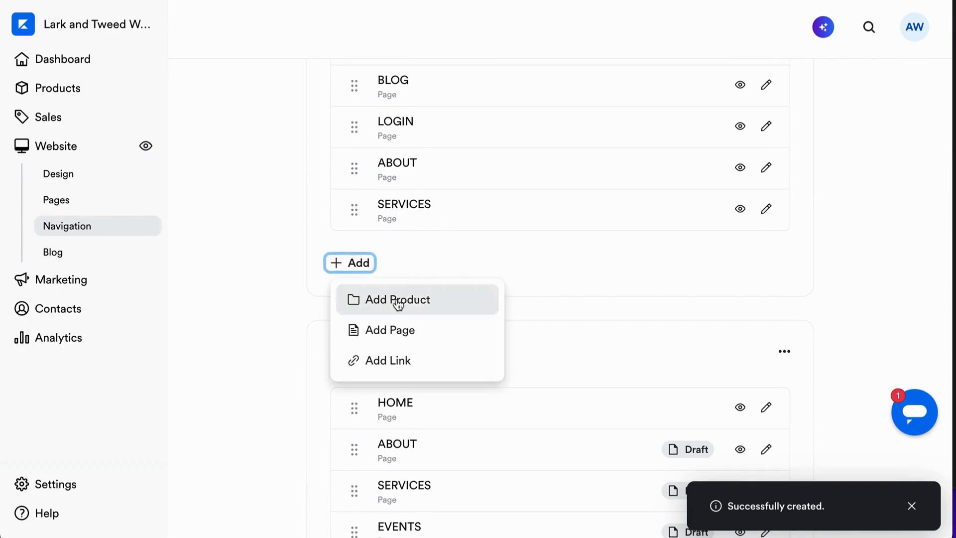
click(388, 329)
click(381, 226)
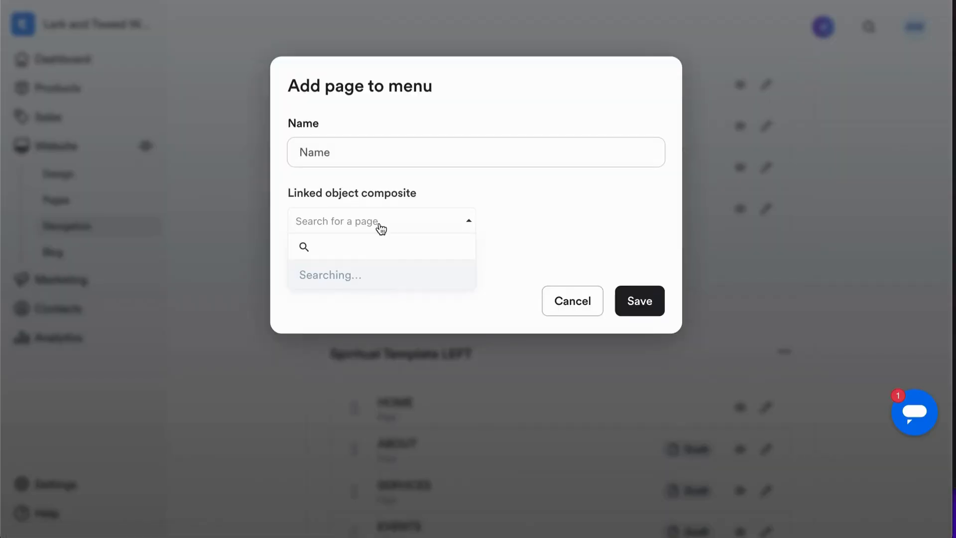
click(330, 155)
text(EVENTS)
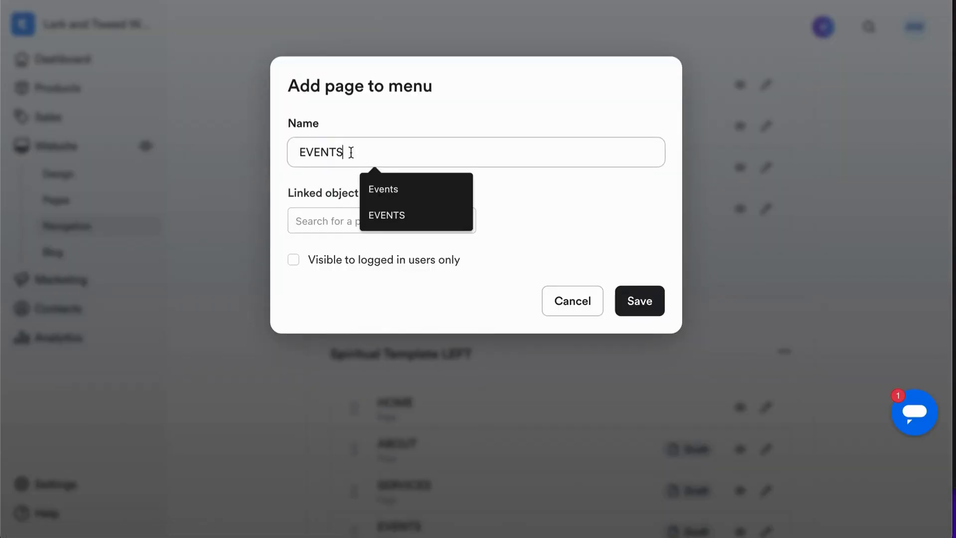
click(387, 214)
click(468, 224)
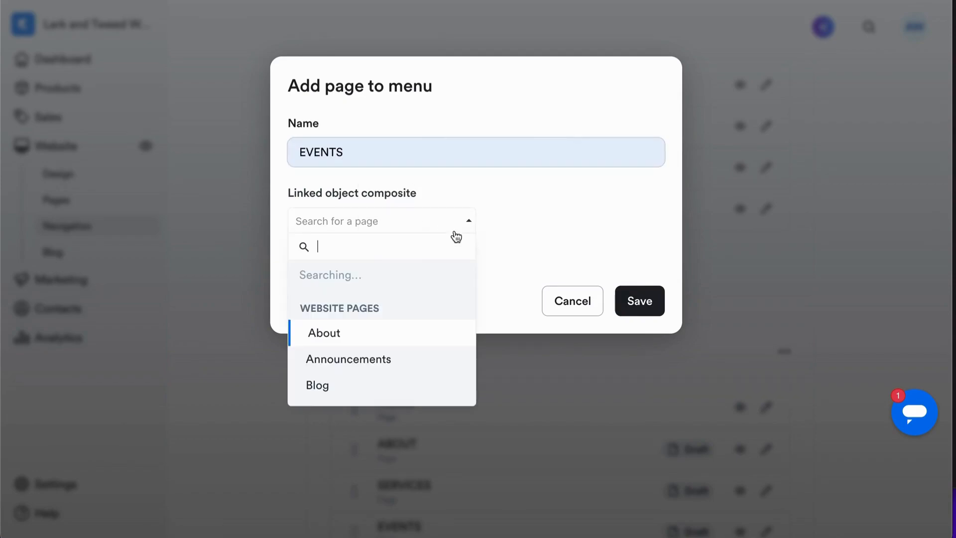
scroll(367, 350, down, 2)
click(333, 323)
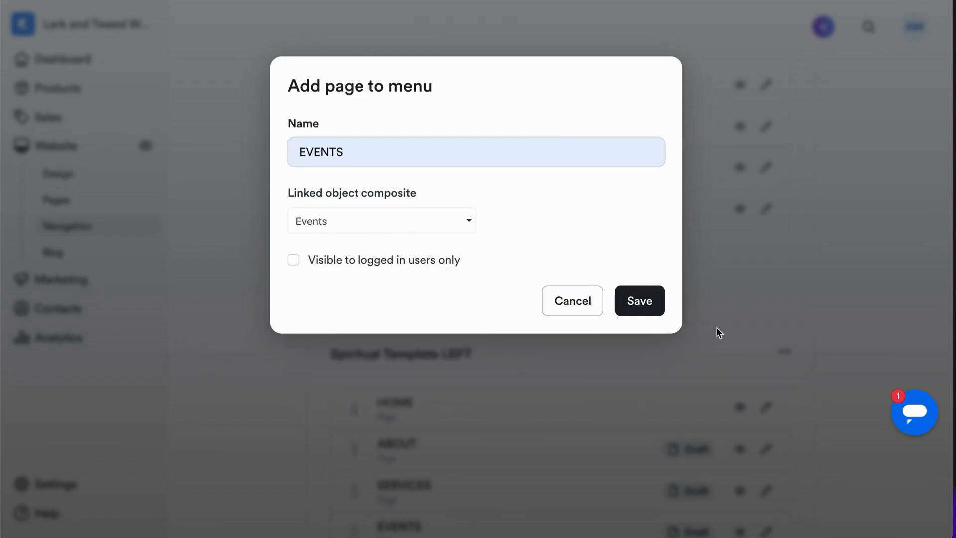
click(643, 301)
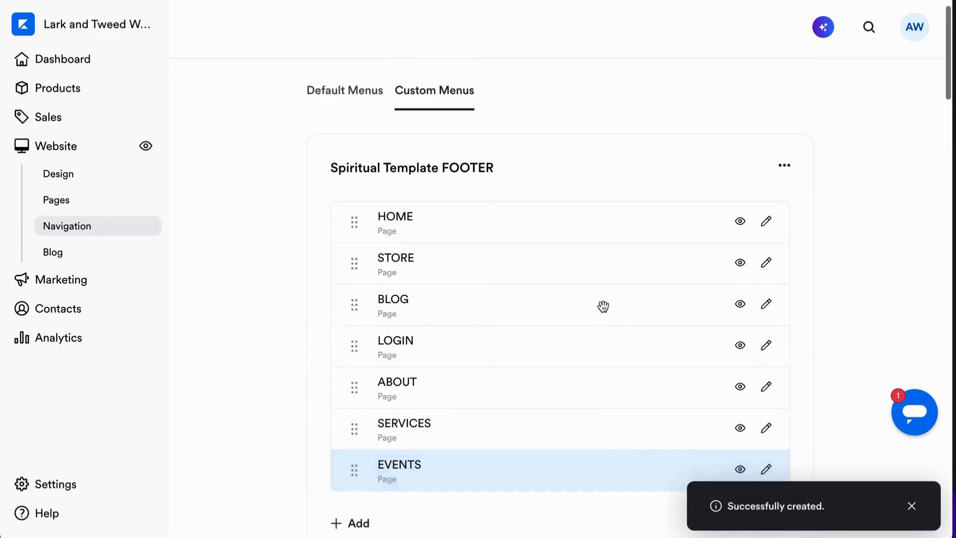
Step: Reorder the Spiritual Template FOOTER menu so ABOUT, SERVICES and EVENTS sit in that order between HOME and STORE
scroll(603, 306, down, 4)
scroll(602, 306, up, 5)
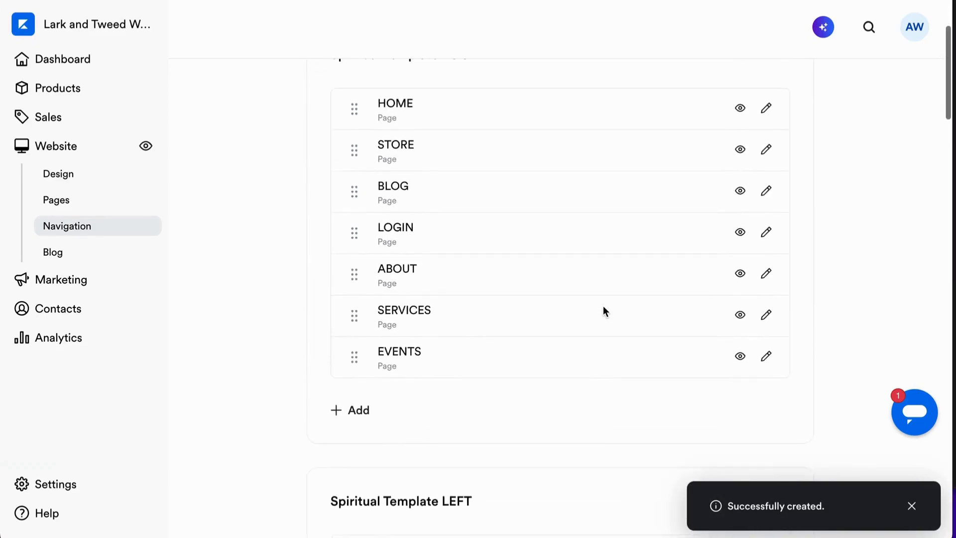
drag(354, 324, 355, 199)
drag(354, 366, 345, 236)
scroll(384, 343, down, 5)
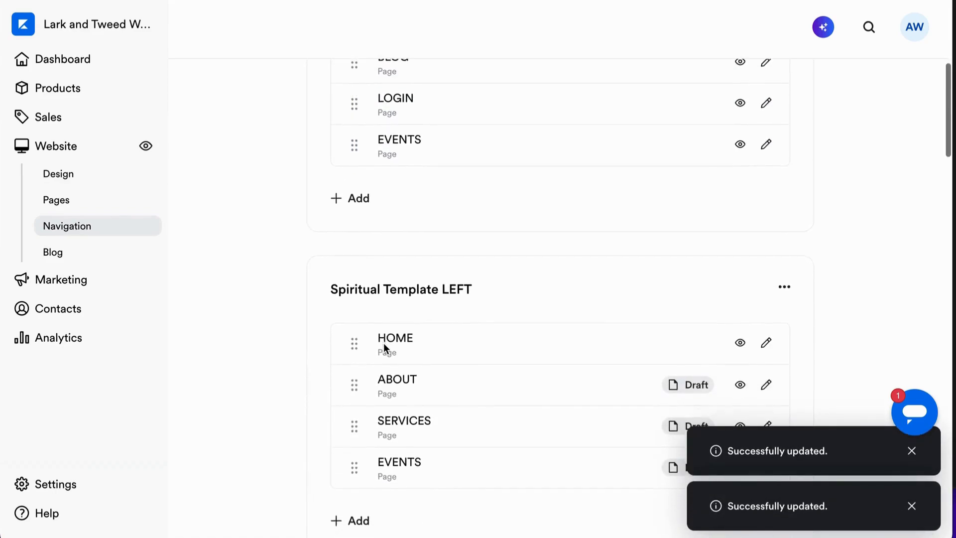
scroll(383, 343, up, 4)
drag(354, 336, 360, 207)
Step: Compare the Spiritual Template FOOTER entries with those in the LEFT and RIGHT menus to identify pages the footer lacks
scroll(374, 350, down, 5)
scroll(375, 349, up, 2)
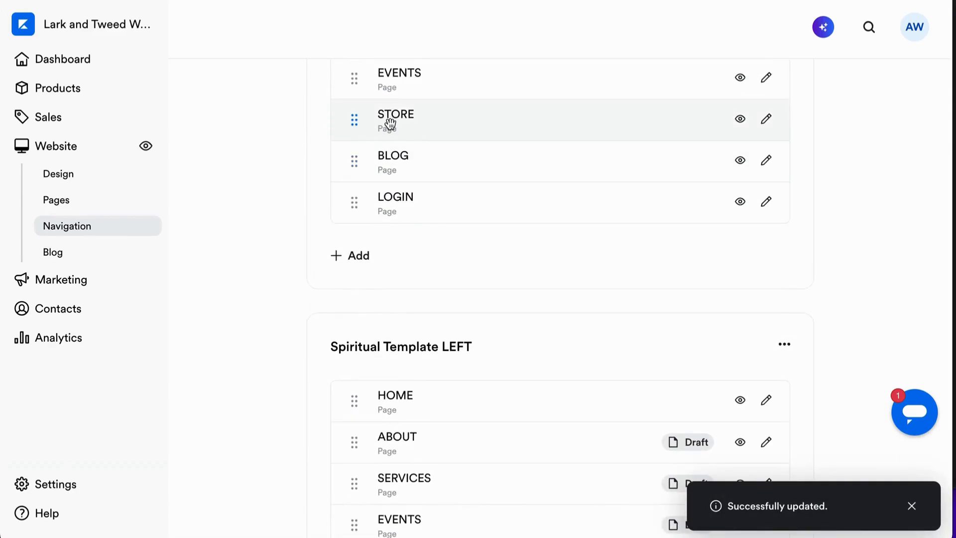
scroll(390, 123, up, 1)
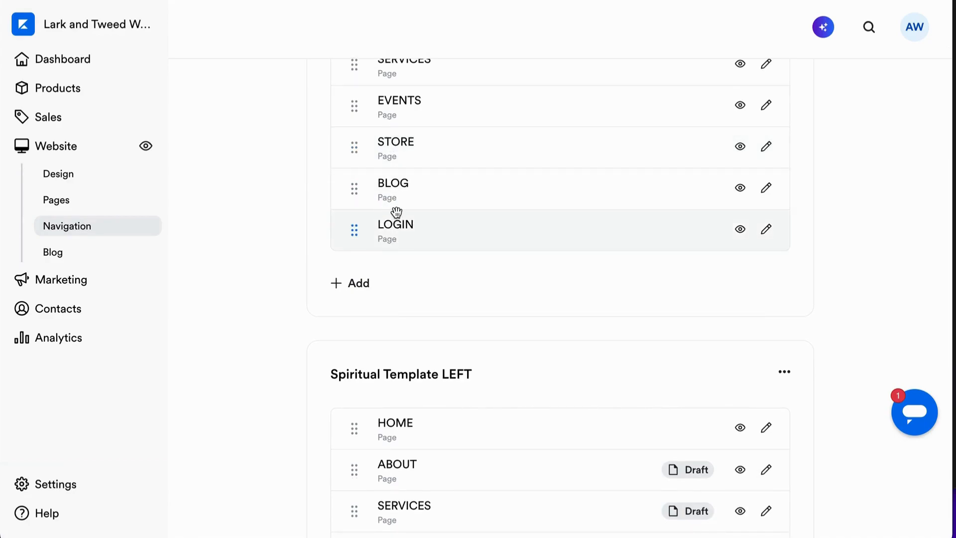
scroll(399, 263, down, 5)
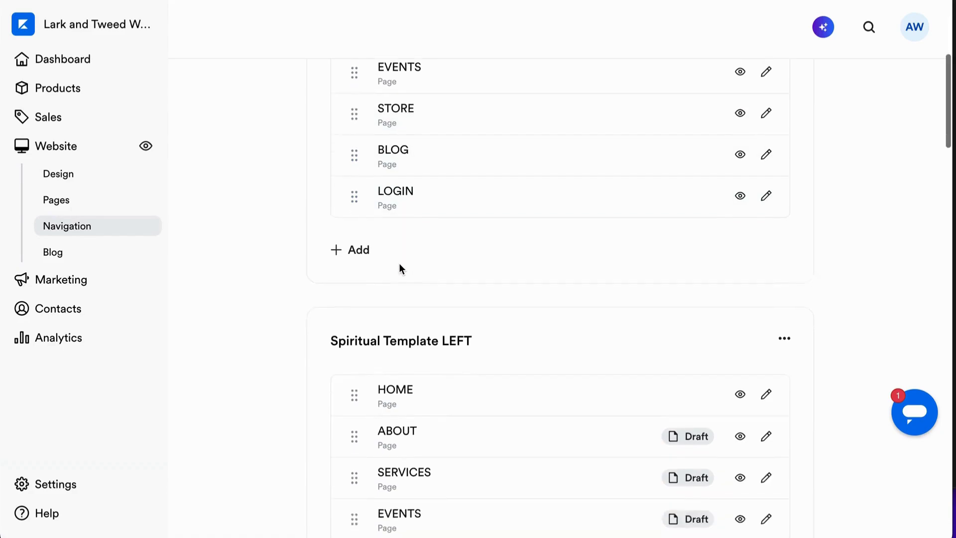
scroll(443, 427, down, 3)
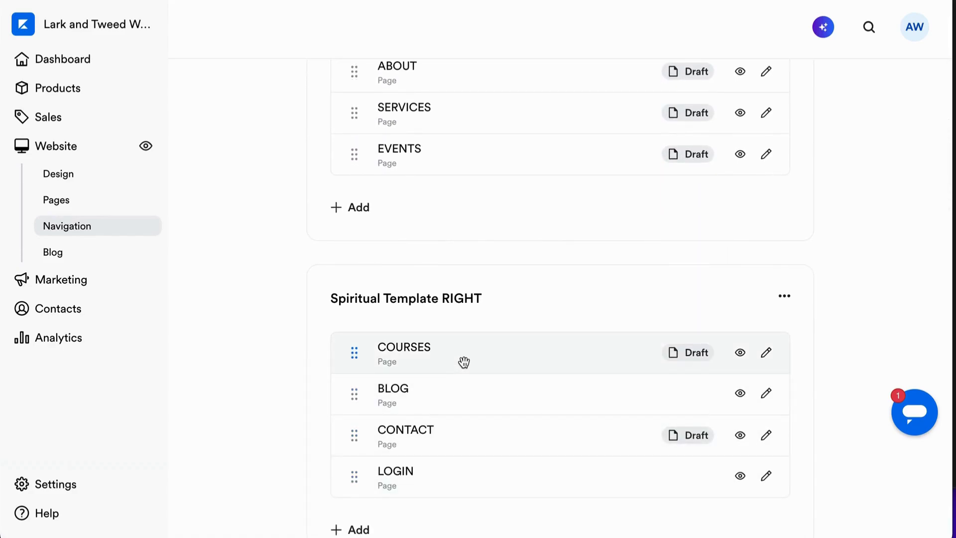
scroll(466, 371, up, 6)
scroll(464, 362, up, 5)
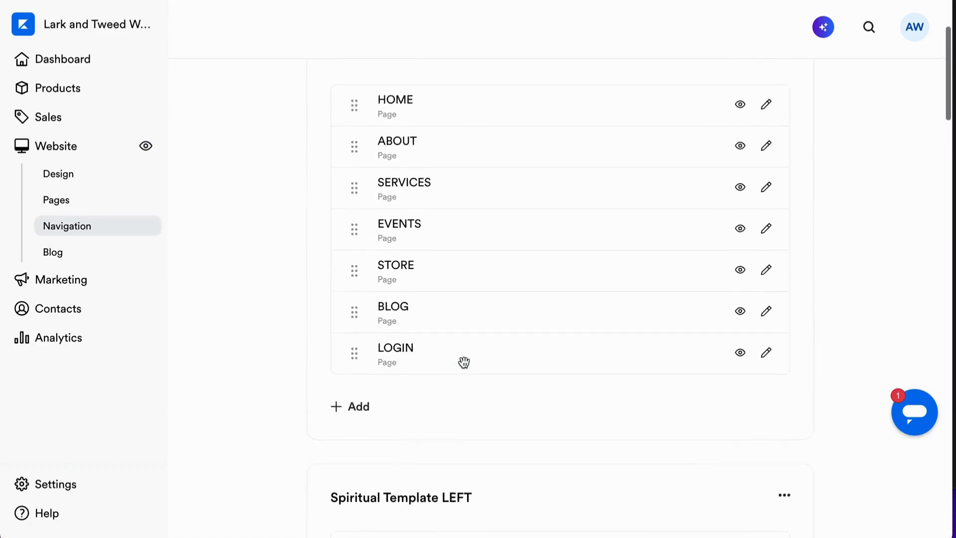
scroll(465, 362, down, 7)
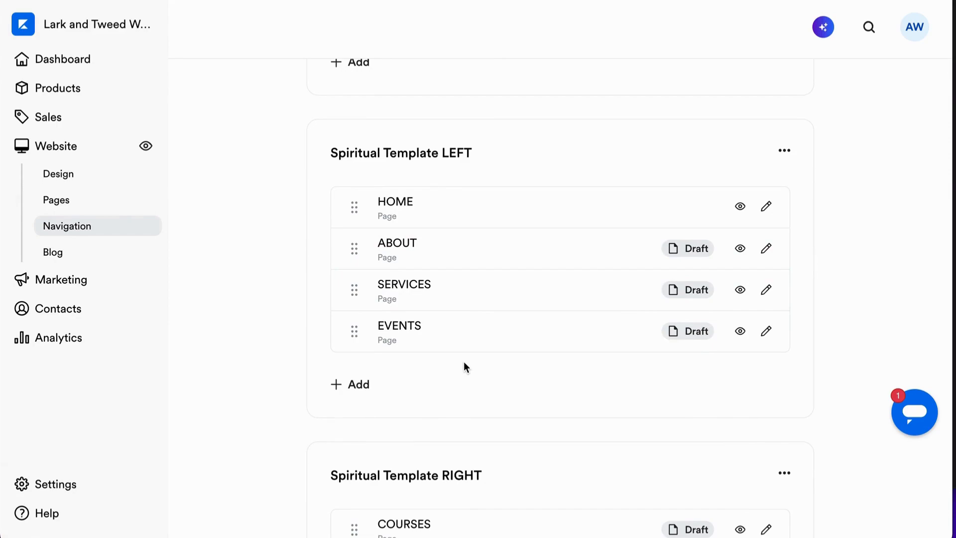
scroll(459, 369, up, 6)
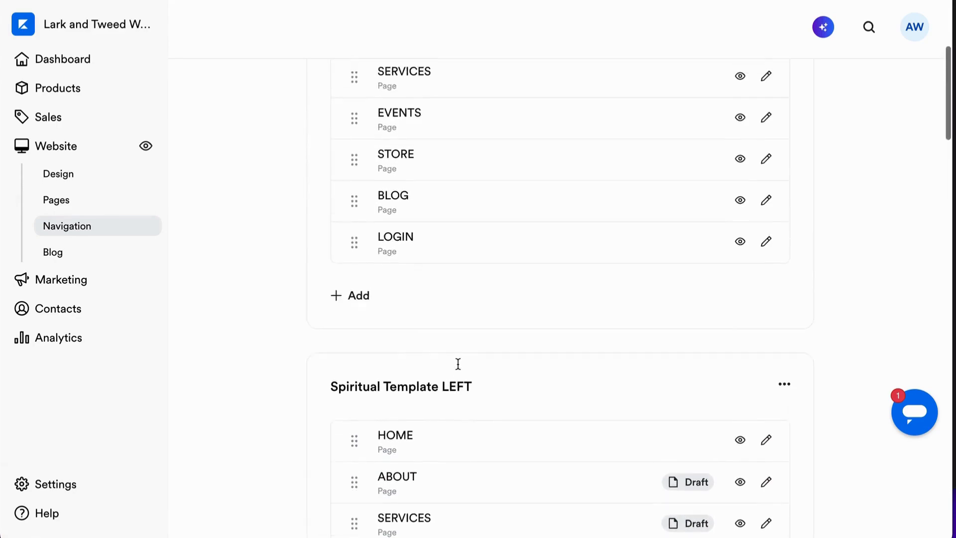
scroll(458, 364, down, 10)
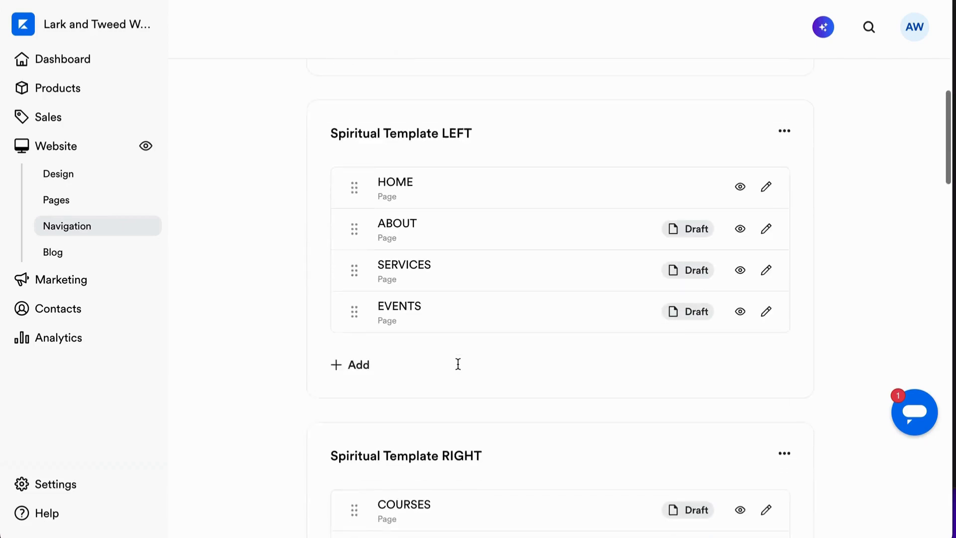
scroll(458, 366, down, 1)
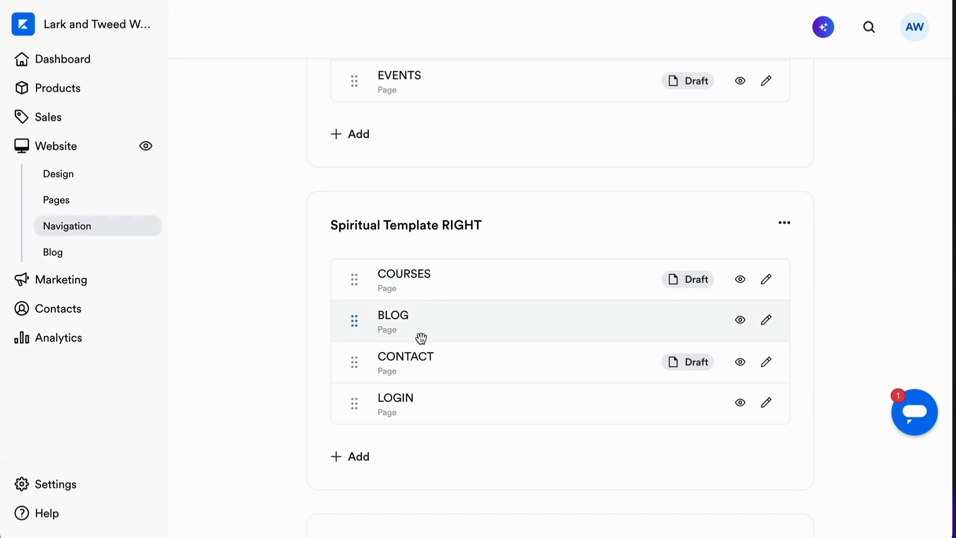
scroll(445, 324, up, 1)
scroll(445, 324, up, 10)
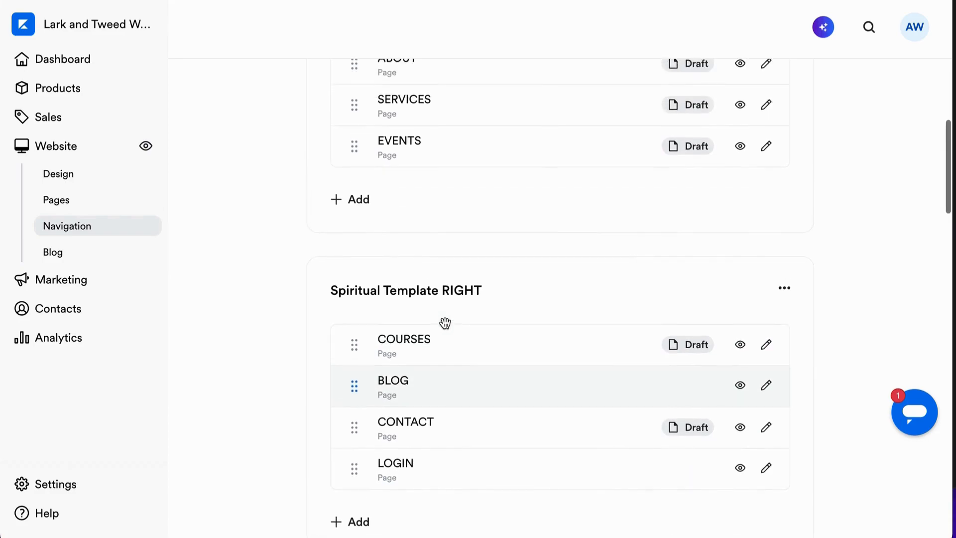
scroll(445, 347, up, 2)
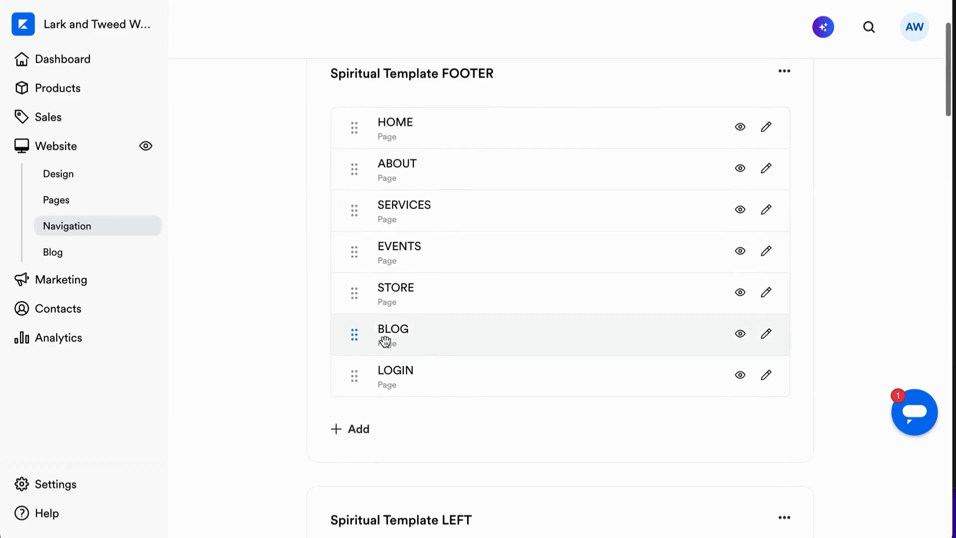
Step: Add a page entry named COURSES, linked to the Courses website page, to the Spiritual Template FOOTER menu and save it
click(356, 428)
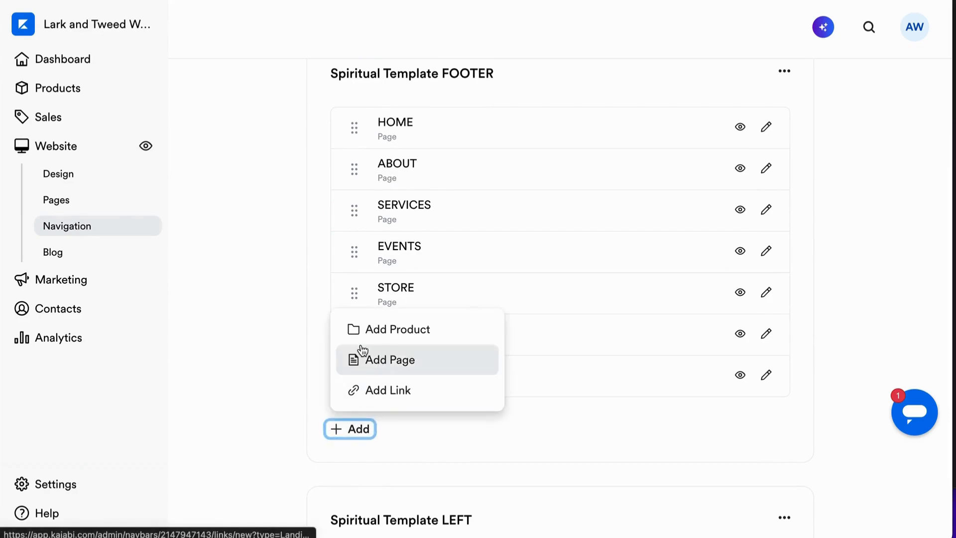
click(382, 360)
click(333, 155)
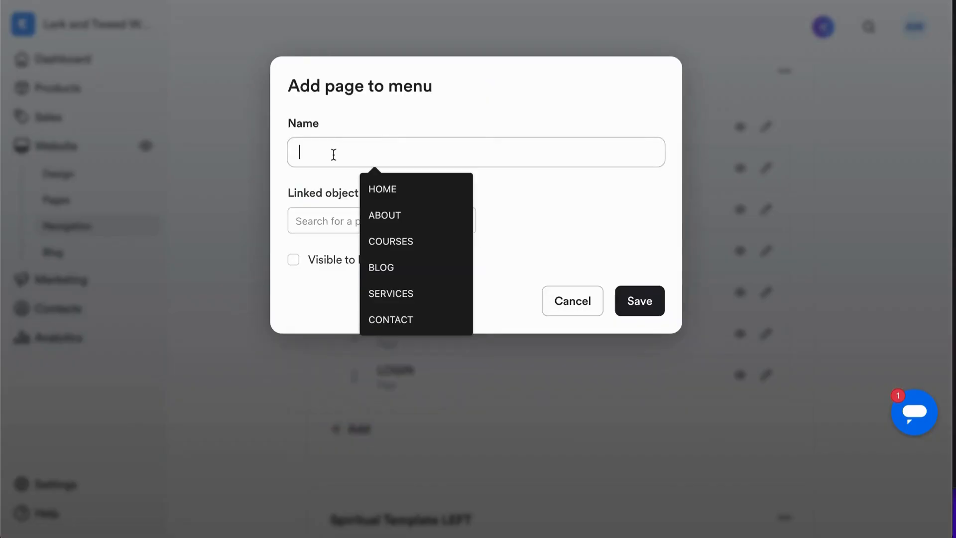
text(COURSE)
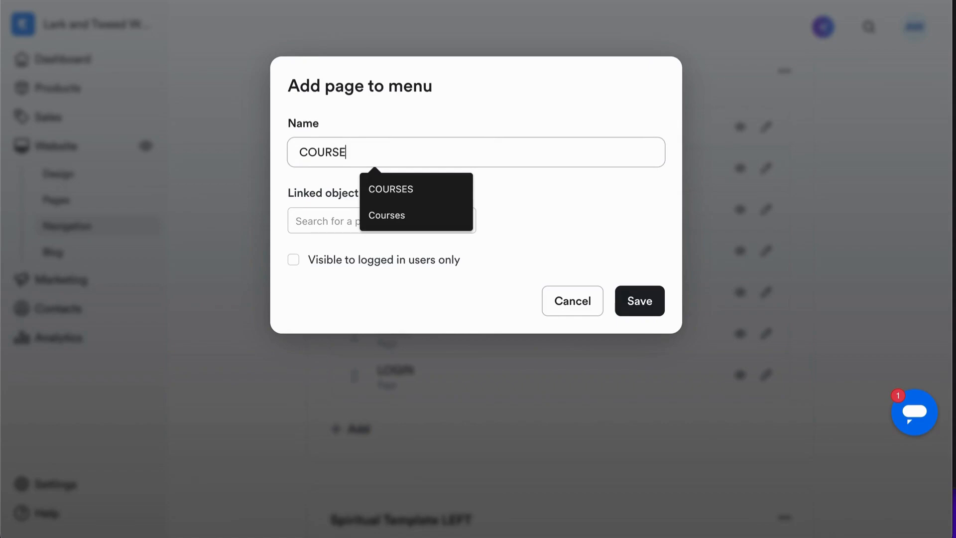
click(390, 189)
click(427, 231)
scroll(353, 340, down, 2)
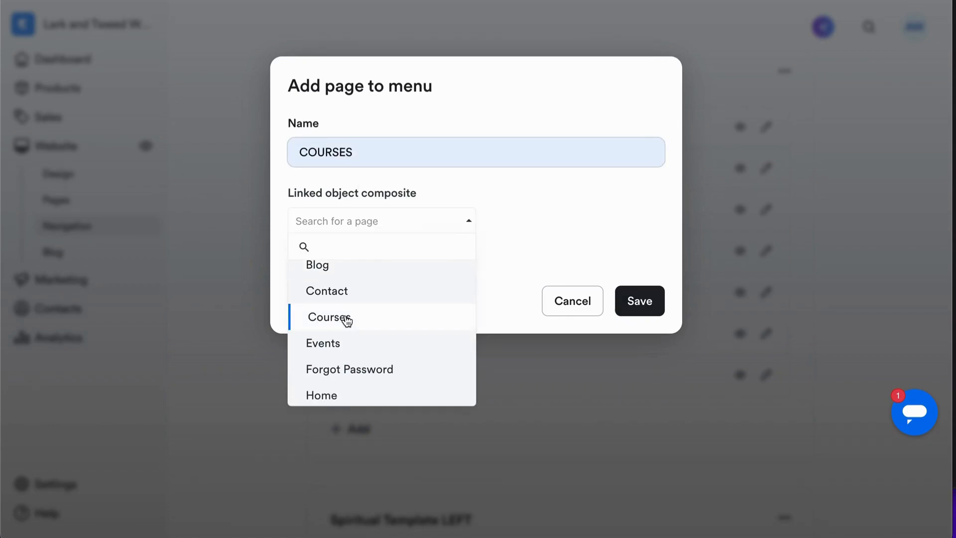
click(347, 319)
click(632, 302)
Step: Add a page entry named CONTACT, linked to the Contact website page, to the Spiritual Template FOOTER menu and save it
scroll(542, 423, down, 5)
scroll(540, 423, down, 7)
scroll(540, 423, up, 5)
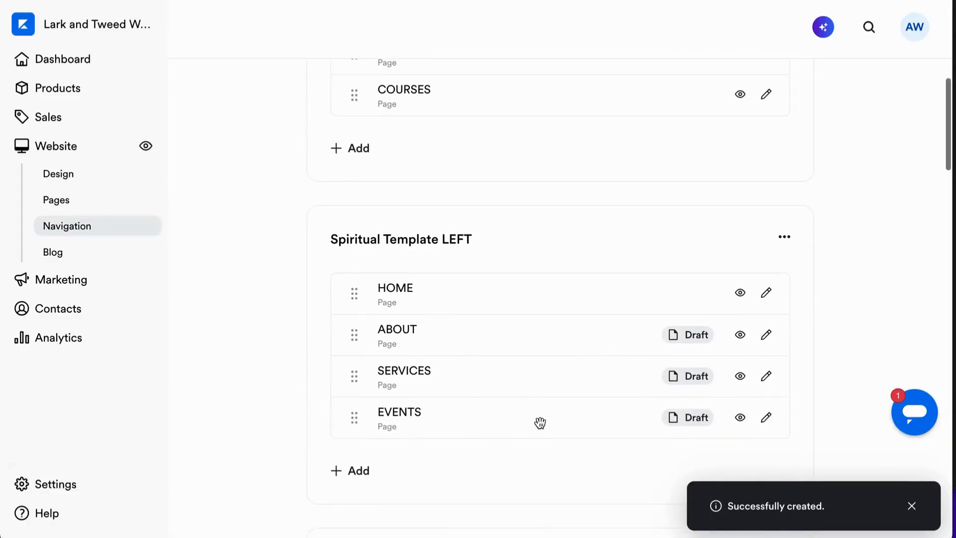
scroll(395, 464, up, 4)
click(362, 349)
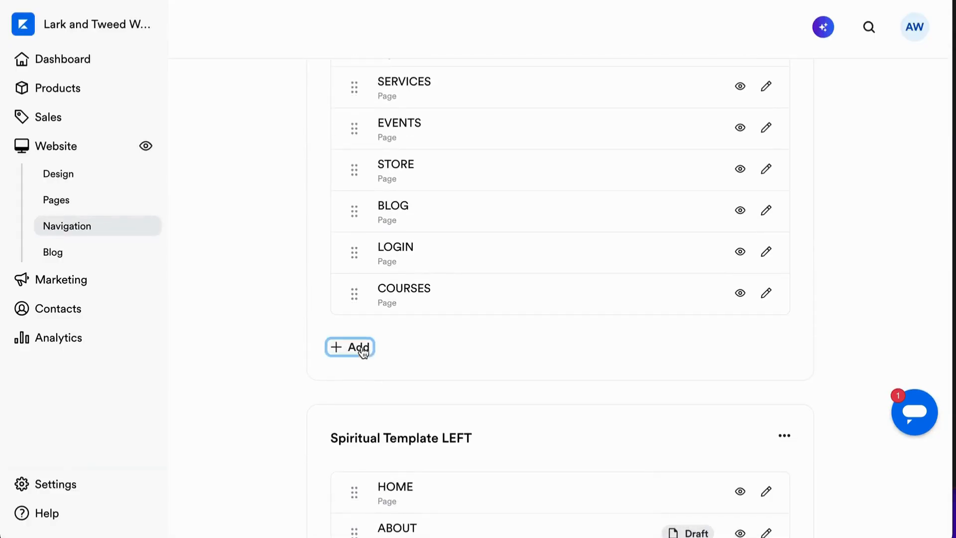
click(377, 414)
click(358, 155)
text(CONTACT)
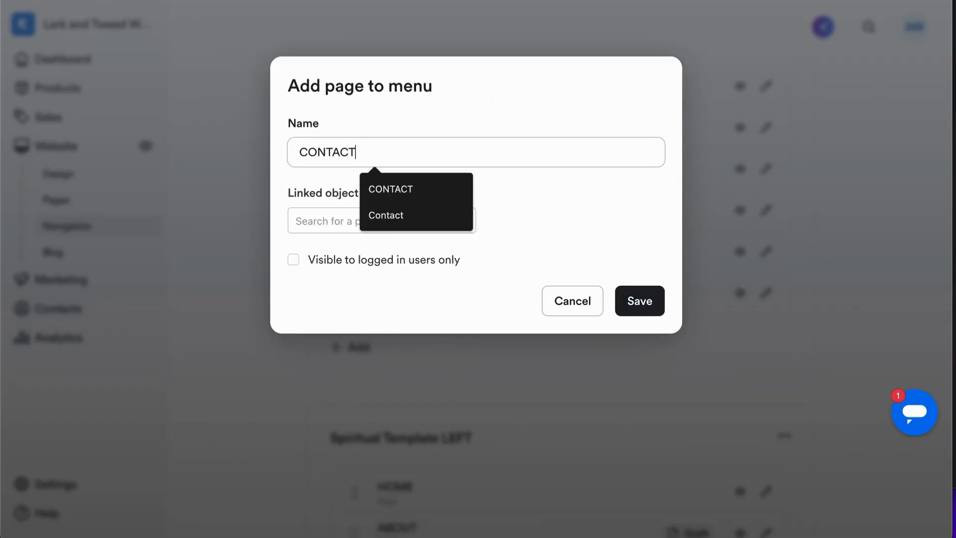
click(389, 189)
click(462, 231)
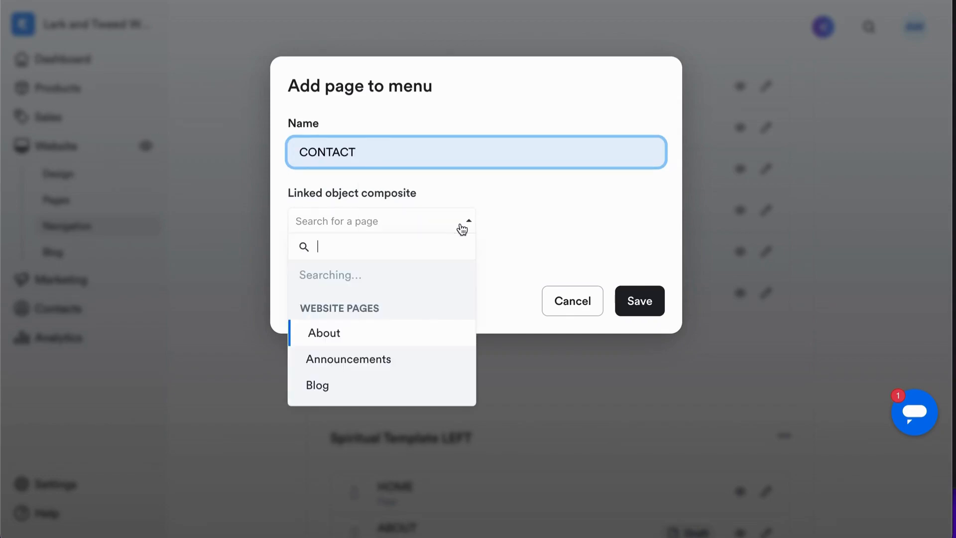
scroll(340, 358, down, 2)
click(337, 321)
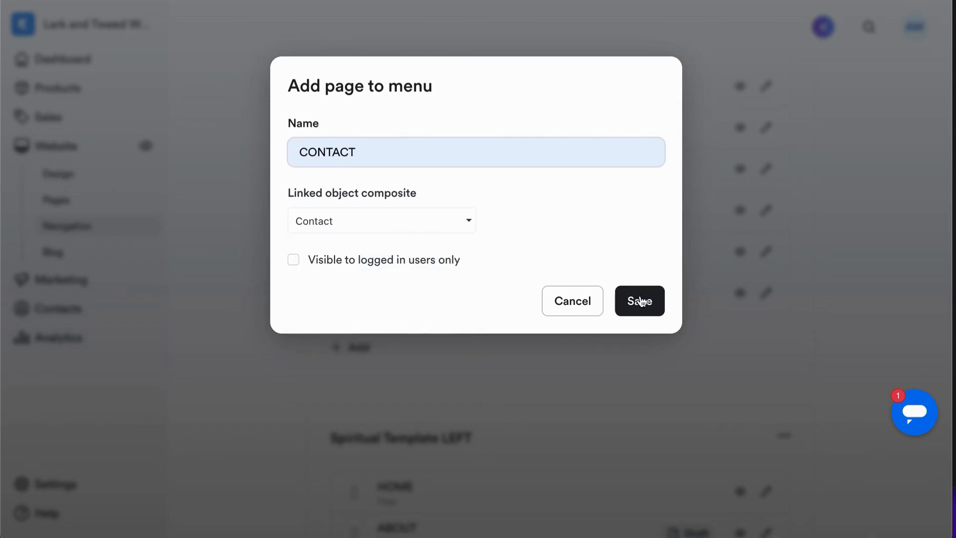
click(640, 301)
Step: Reorder the Spiritual Template FOOTER menu, placing CONTACT between BLOG and LOGIN and COURSES between STORE and BLOG
scroll(384, 341, down, 1)
scroll(385, 338, up, 3)
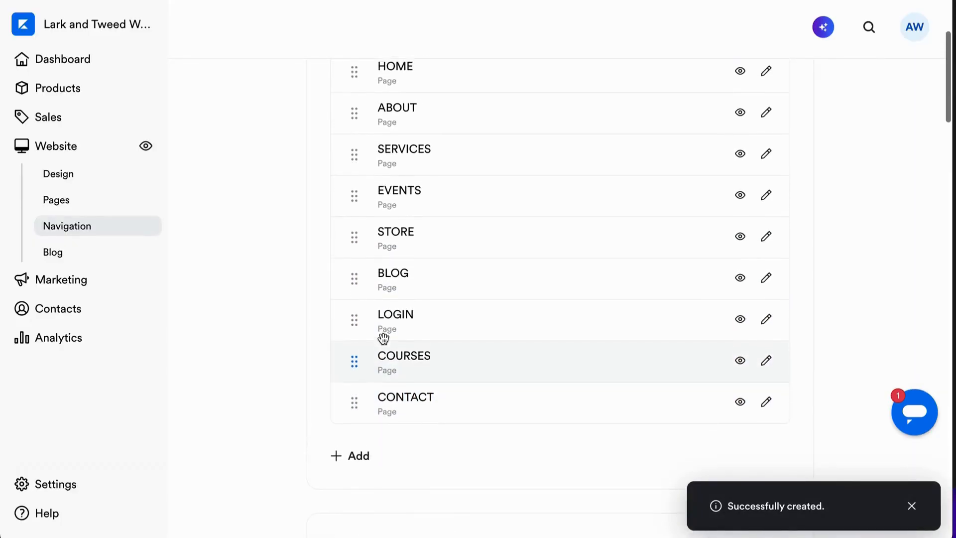
drag(355, 401, 353, 322)
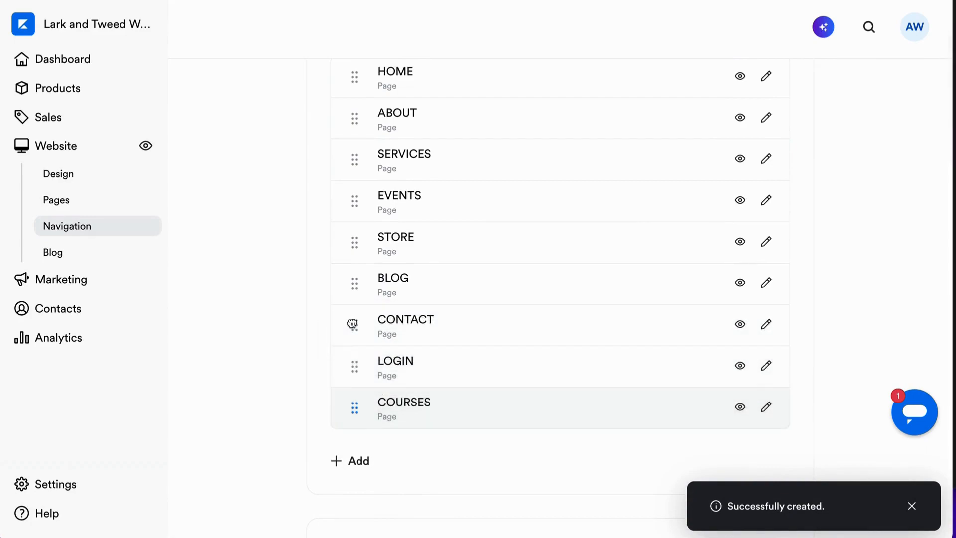
drag(355, 397, 350, 281)
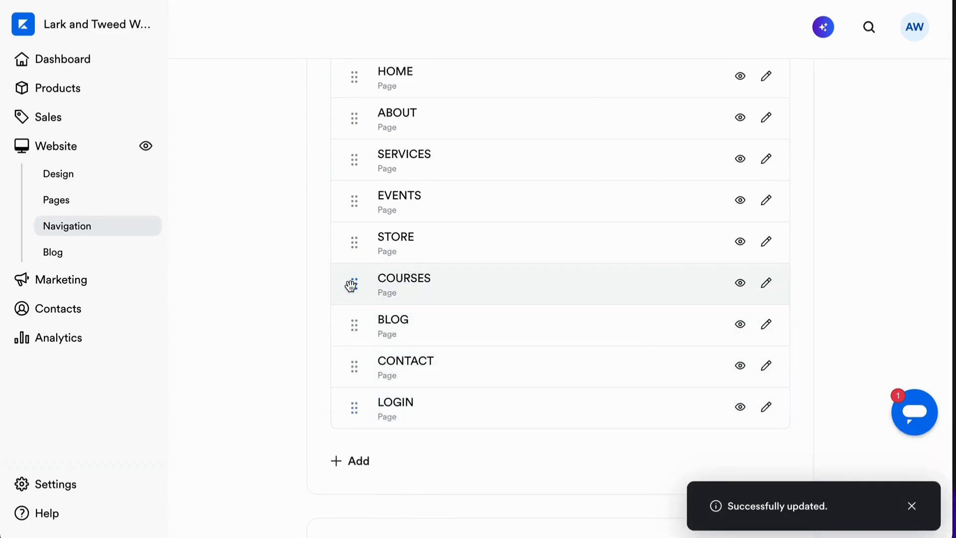
Step: Relink the ABOUT entry in the Spiritual Template LEFT menu to the About website page and save it
scroll(396, 352, down, 9)
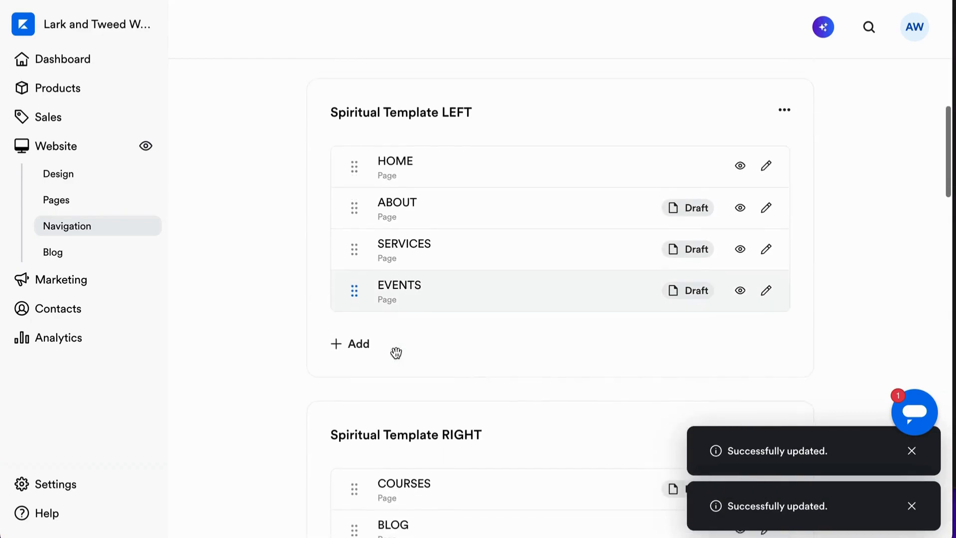
scroll(532, 267, down, 1)
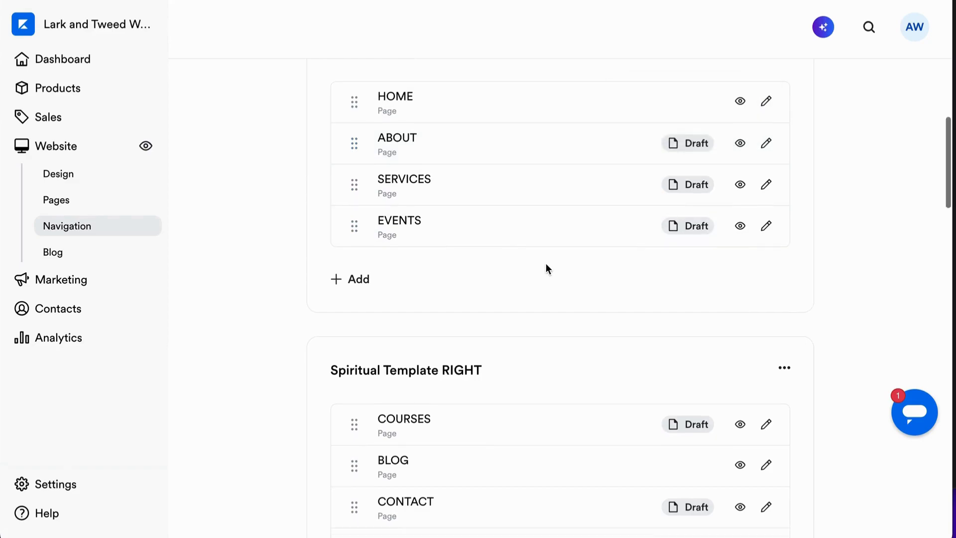
scroll(547, 269, down, 1)
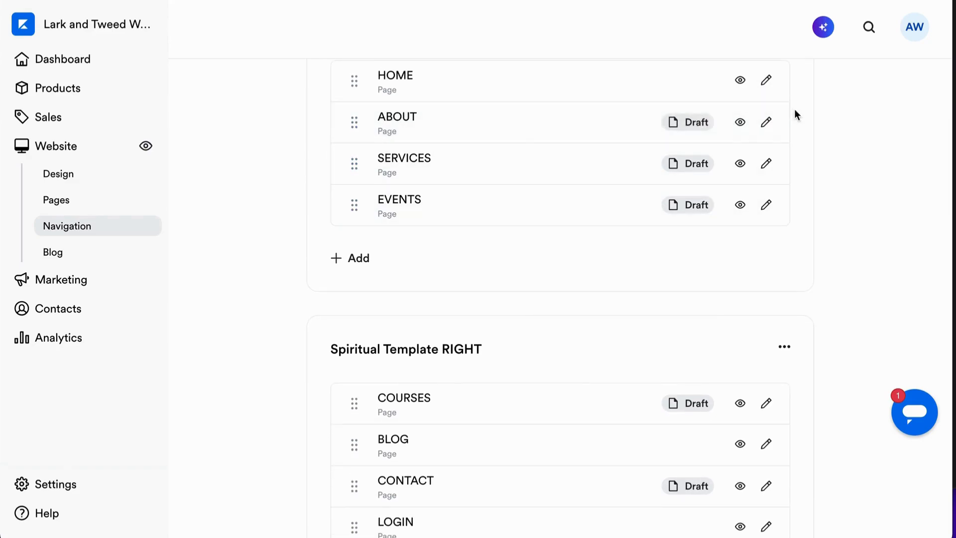
click(766, 122)
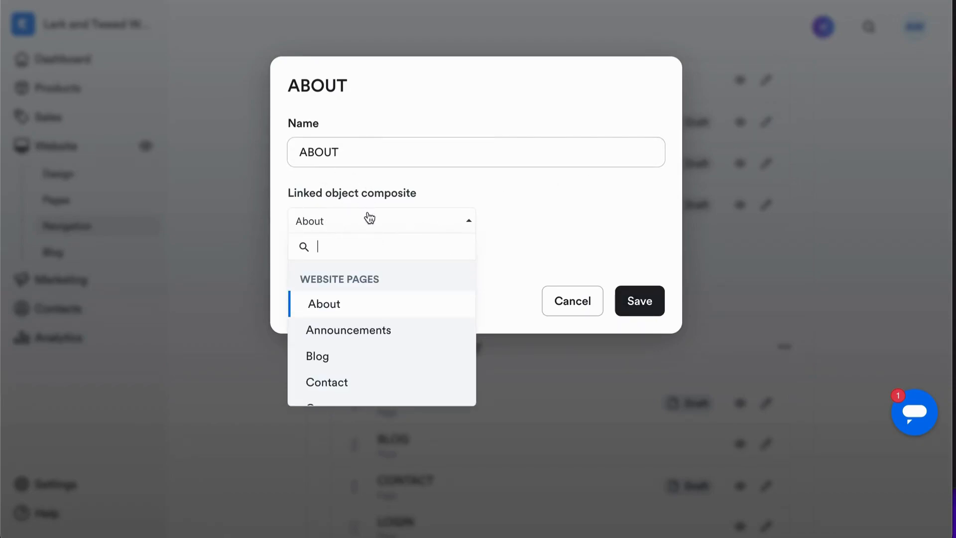
click(330, 306)
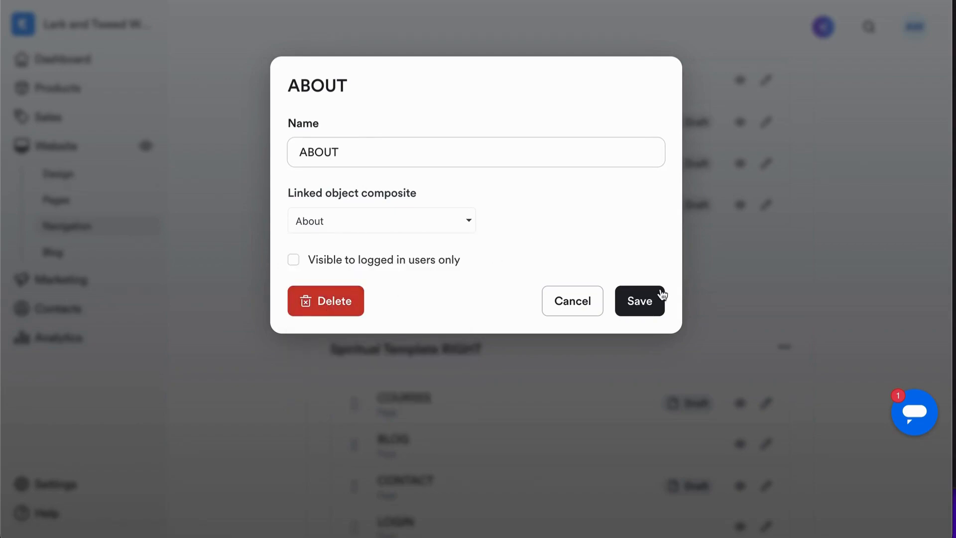
click(637, 301)
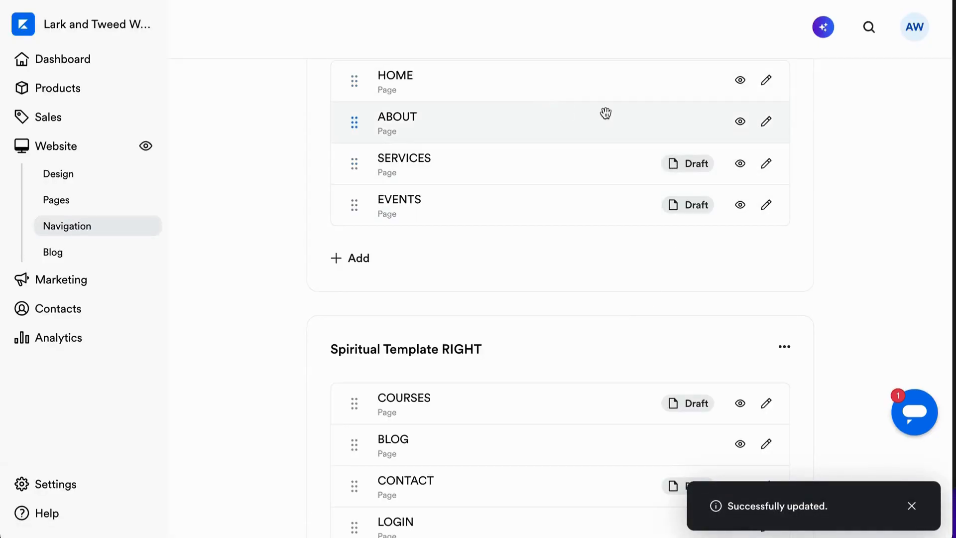
Step: Relink the SERVICES entry in the Spiritual Template LEFT menu to the Services website page and save it
click(767, 163)
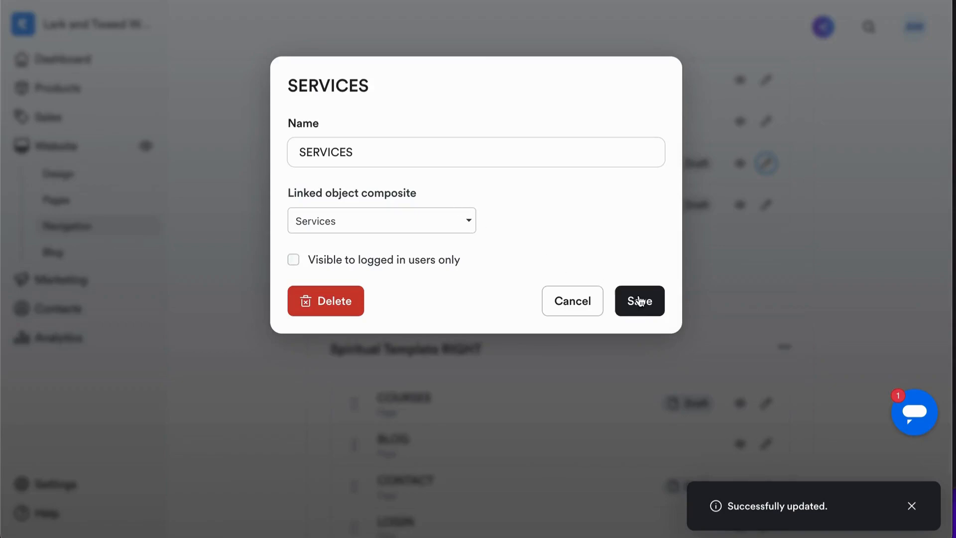
click(467, 221)
scroll(396, 351, down, 6)
scroll(396, 351, down, 2)
click(375, 313)
click(642, 301)
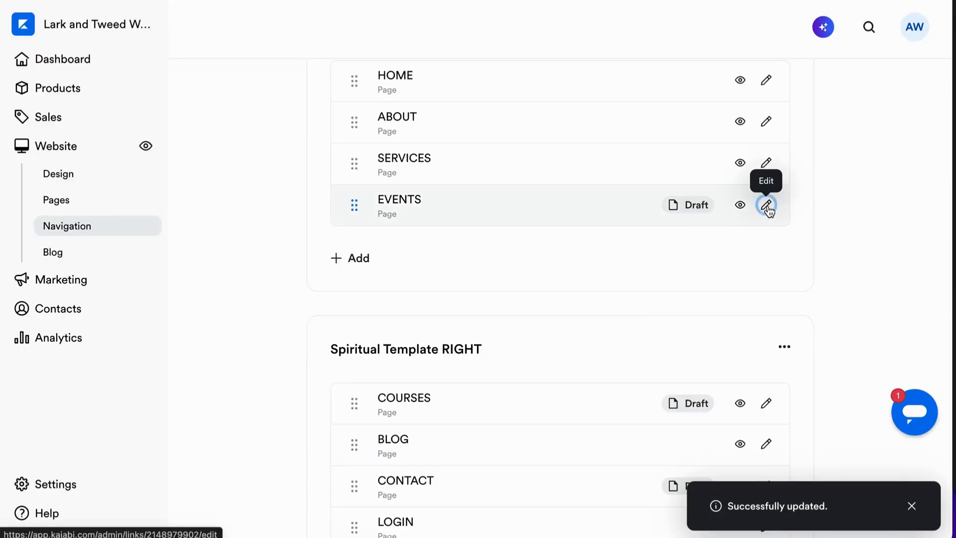
Step: Relink the EVENTS entry in the Spiritual Template LEFT menu to the Events website page and save it
click(768, 205)
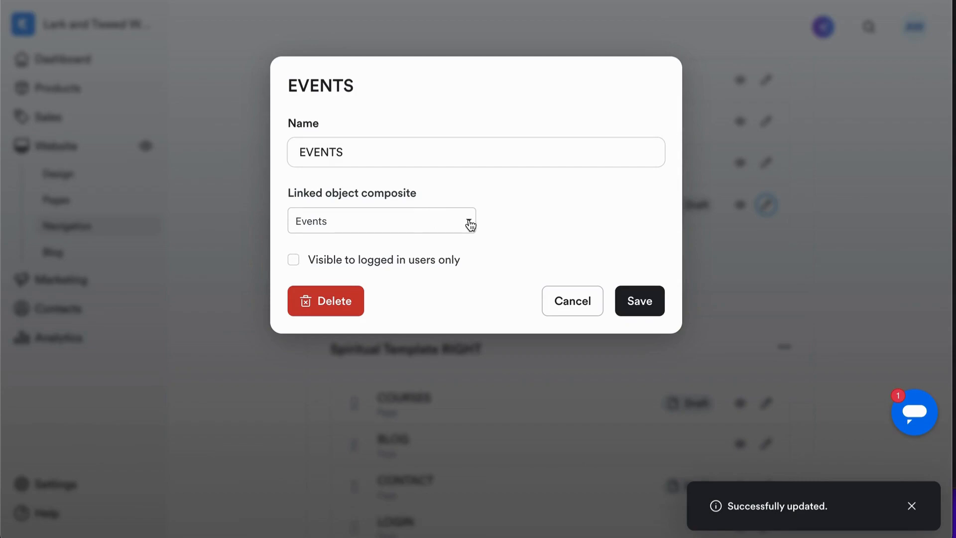
click(470, 225)
scroll(403, 359, down, 4)
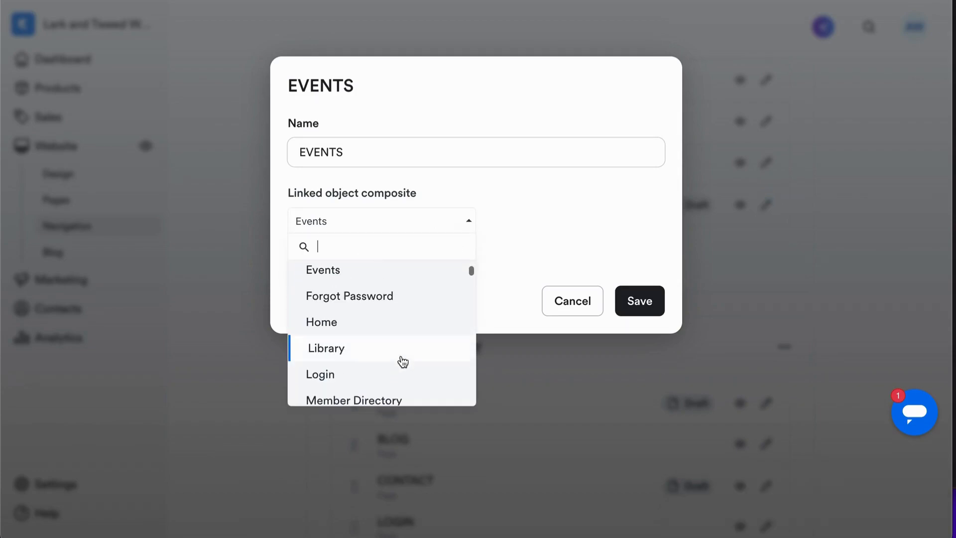
click(337, 271)
click(638, 301)
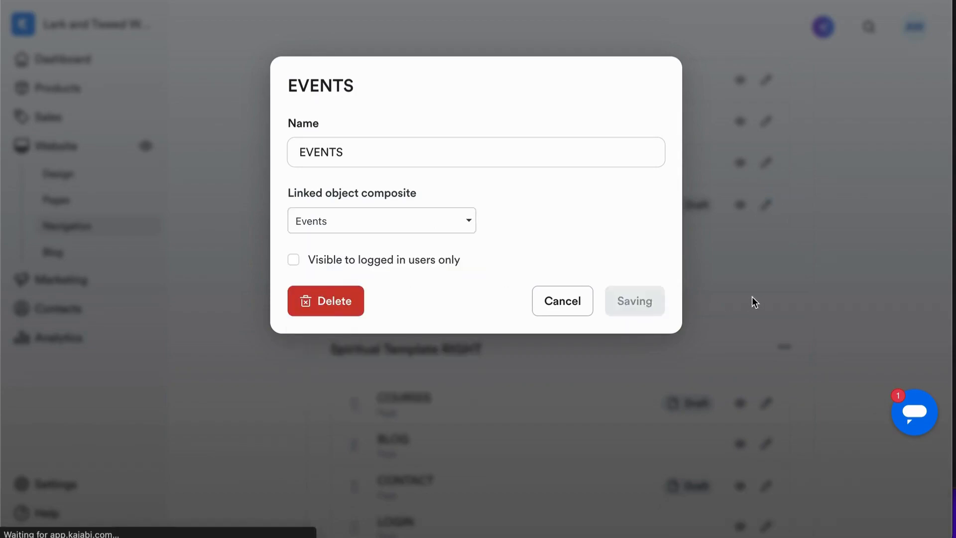
Step: Relink the COURSES entry in the Spiritual Template RIGHT menu to the Courses website page and save it
scroll(751, 299, down, 3)
click(767, 237)
click(418, 233)
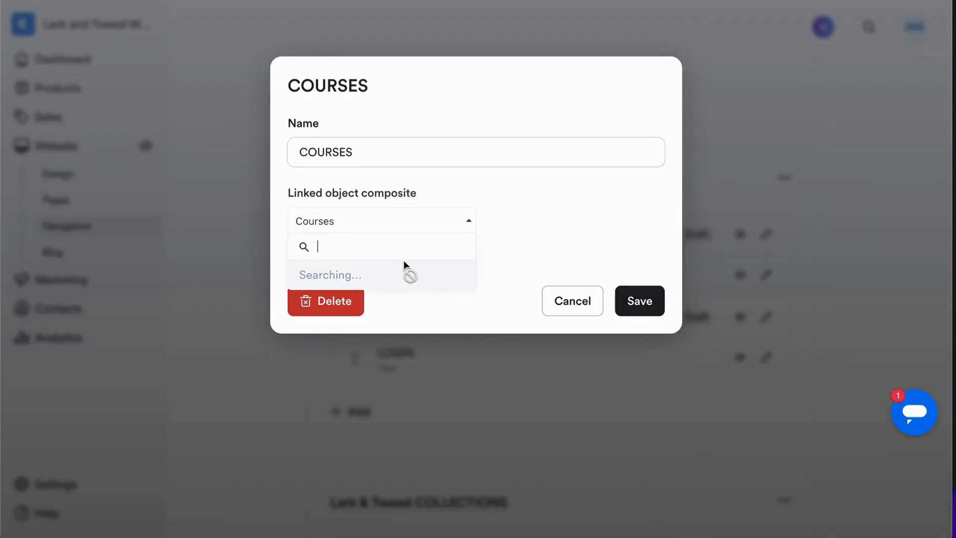
scroll(343, 386, down, 2)
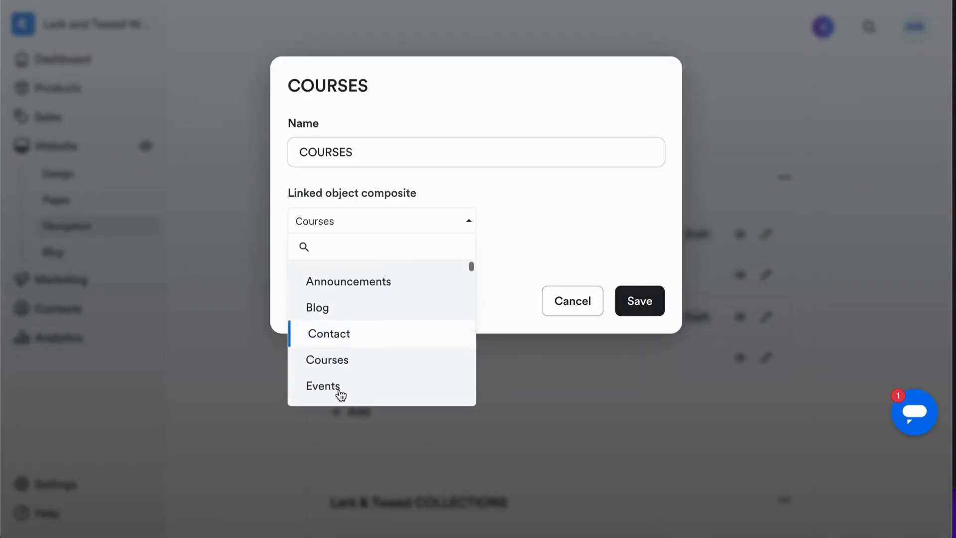
click(342, 349)
click(640, 301)
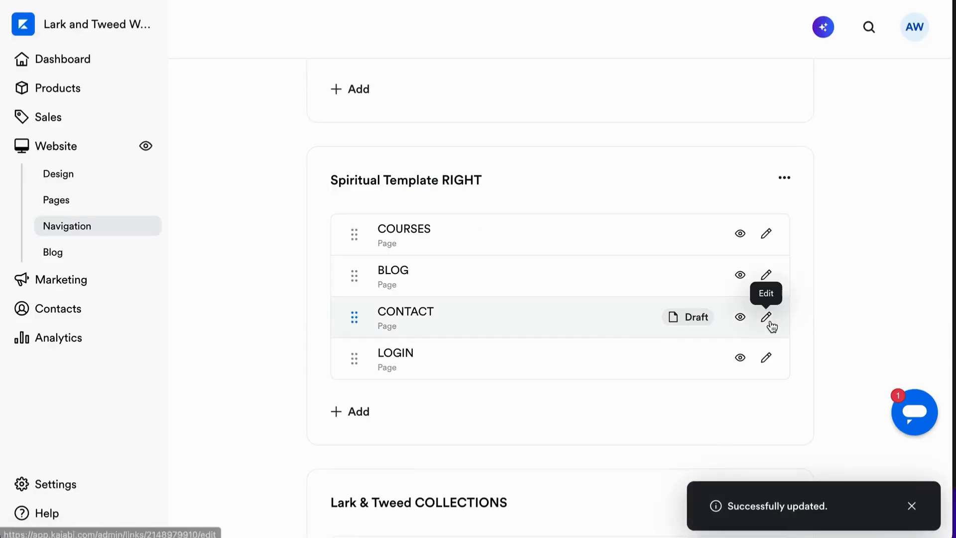
Step: Relink the CONTACT entry in the Spiritual Template RIGHT menu to the Contact website page and save it
click(770, 323)
click(437, 223)
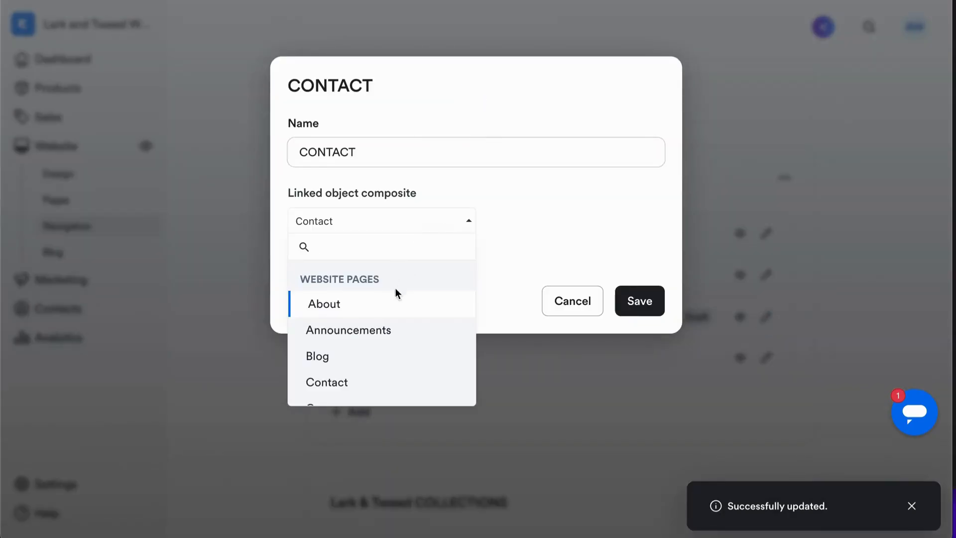
scroll(365, 342, down, 1)
click(342, 335)
click(627, 311)
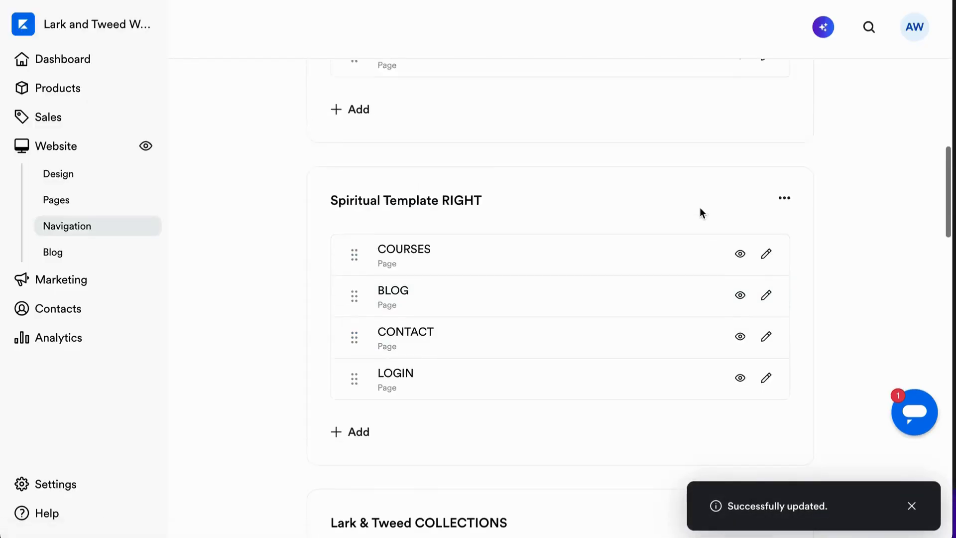
Step: Review the three Spiritual Template menus and open the live Navy Water Portal Website Theme for customizing
scroll(700, 208, up, 15)
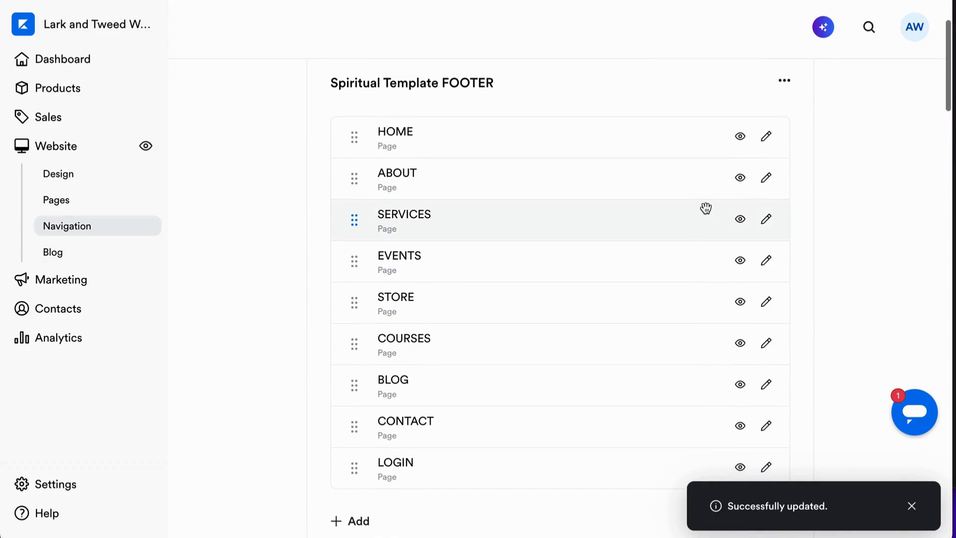
scroll(852, 263, down, 1)
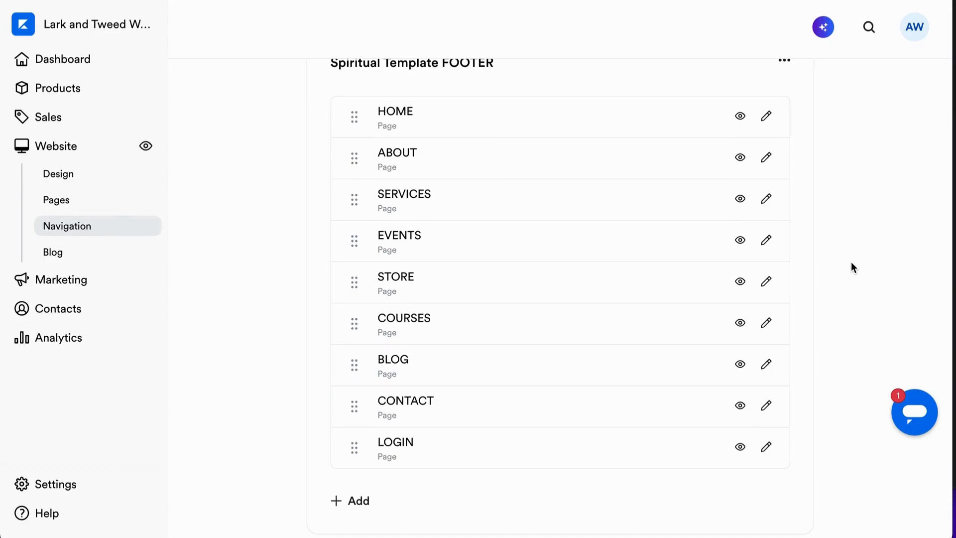
scroll(852, 267, down, 10)
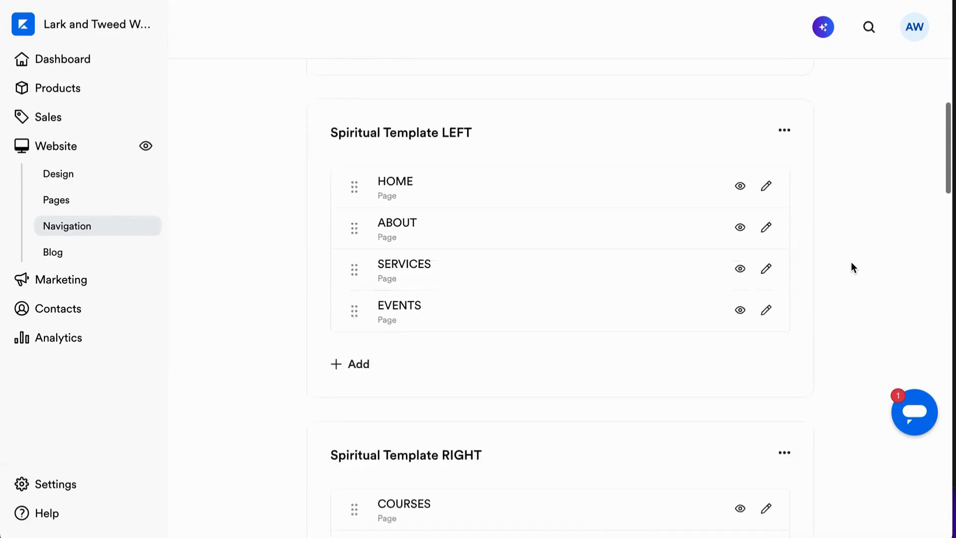
scroll(851, 261, down, 10)
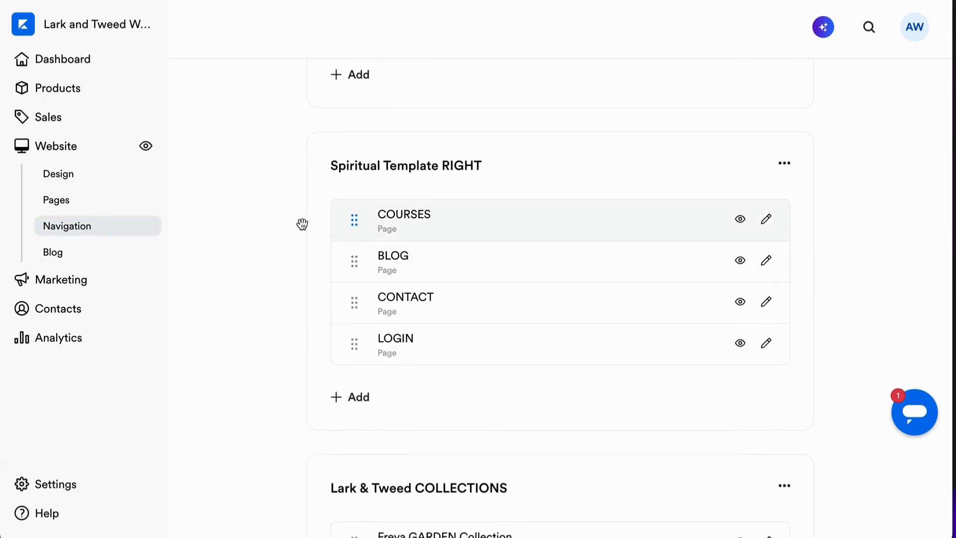
click(56, 174)
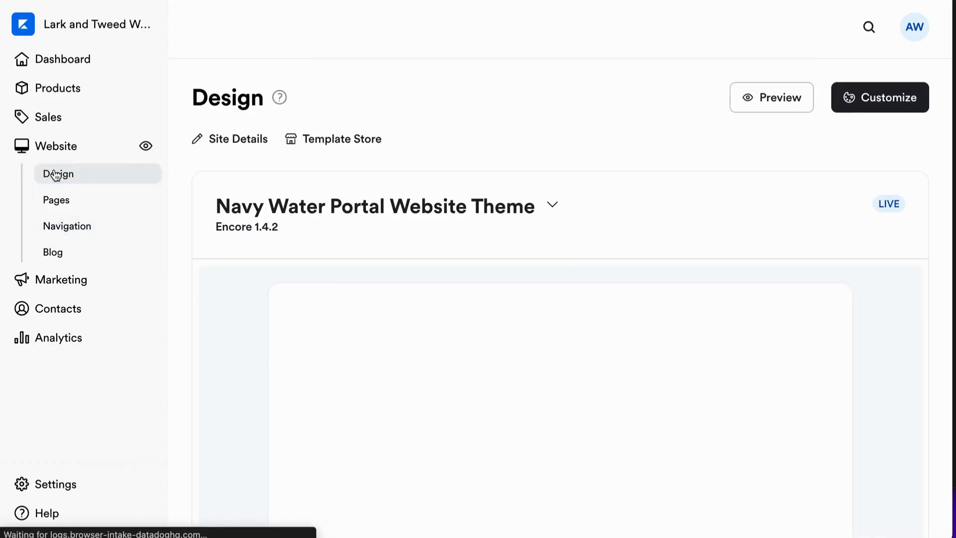
scroll(534, 399, down, 1)
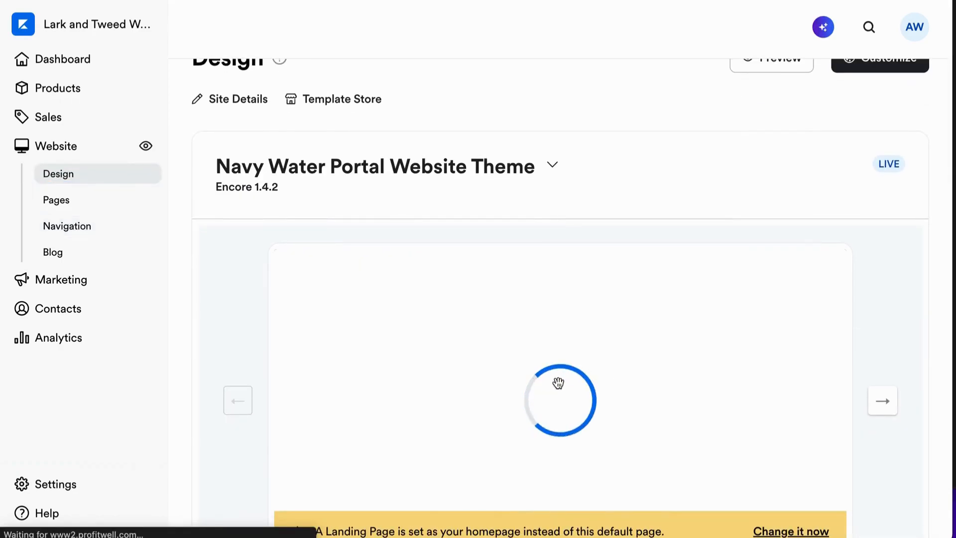
click(560, 404)
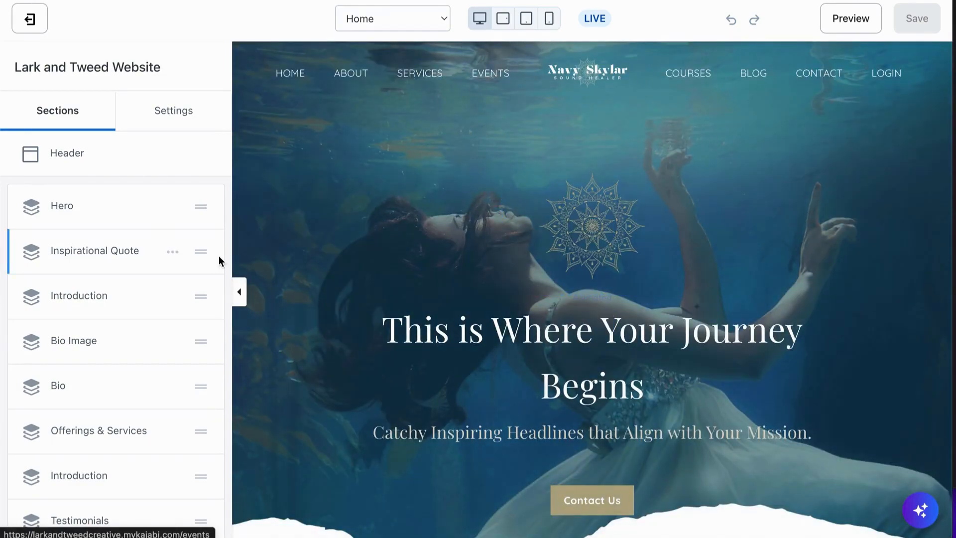
Step: Assign Main Menu to the menu block before the logo in the Home page header
click(322, 78)
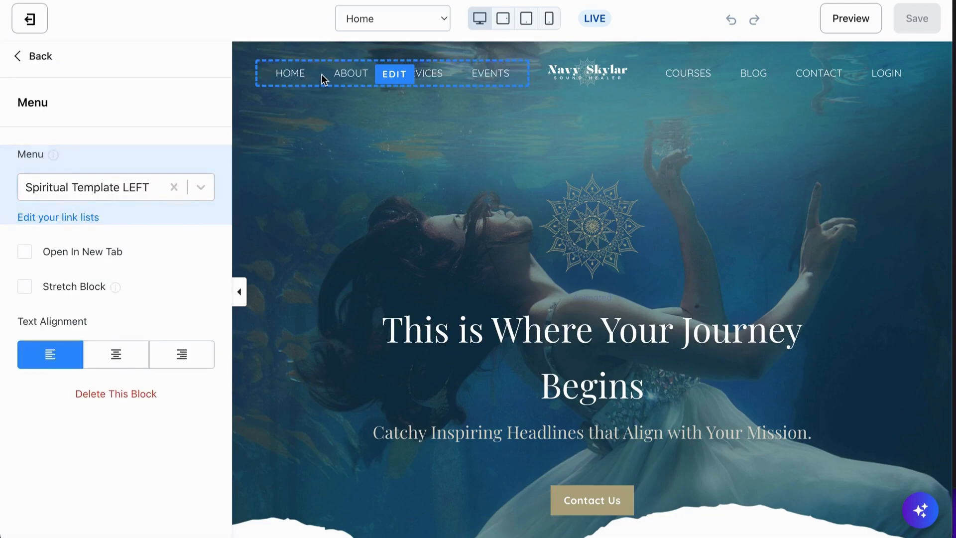
click(199, 186)
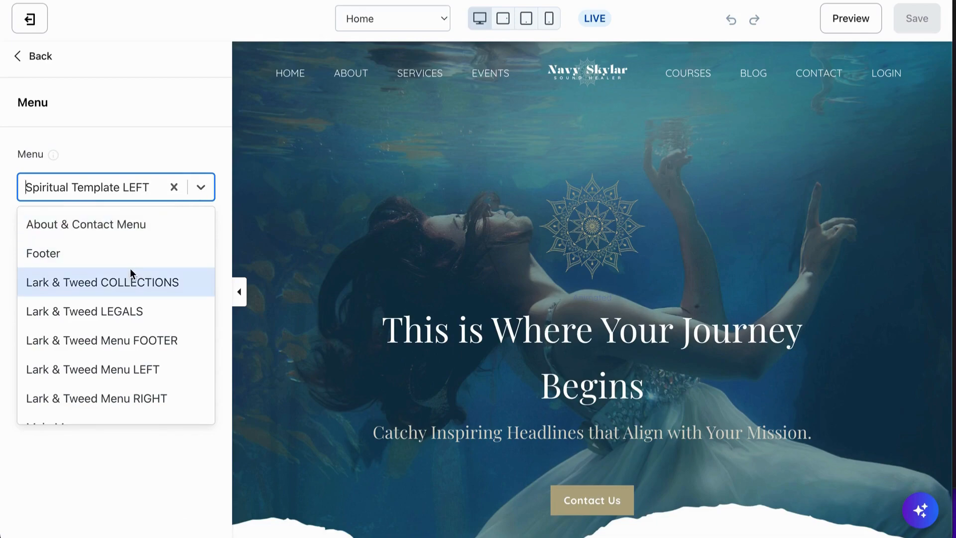
scroll(130, 268, down, 2)
scroll(130, 268, down, 3)
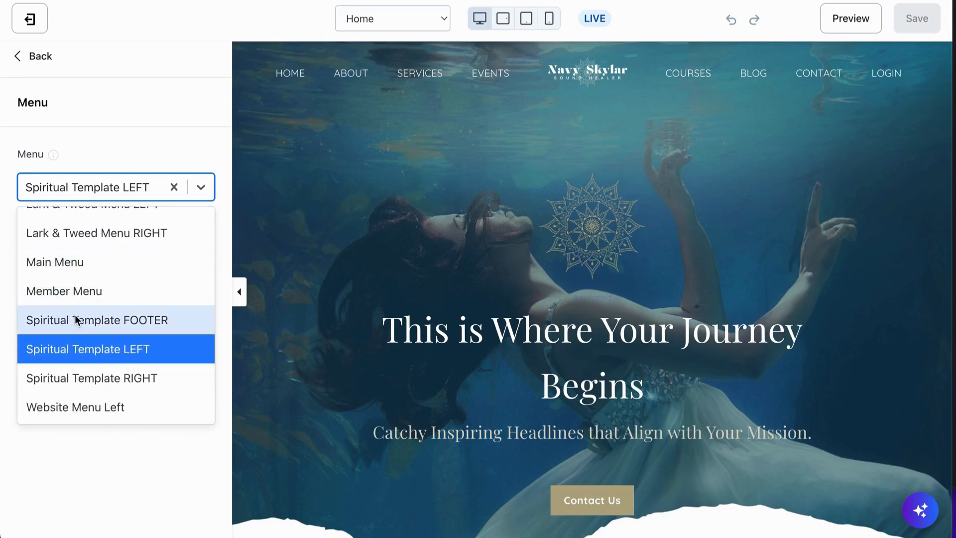
click(69, 257)
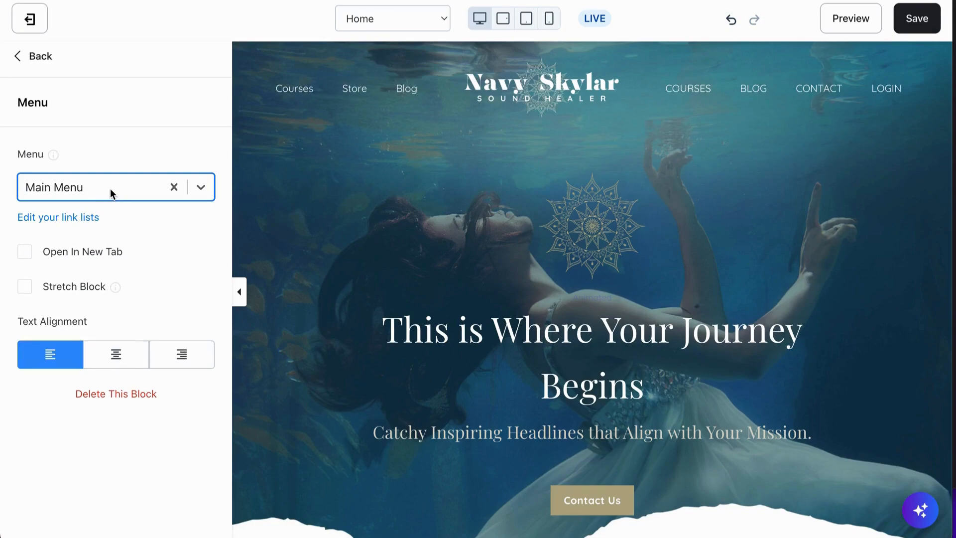
Step: Assign Spiritual Template LEFT to the header menu block before the logo
click(201, 188)
scroll(127, 305, up, 1)
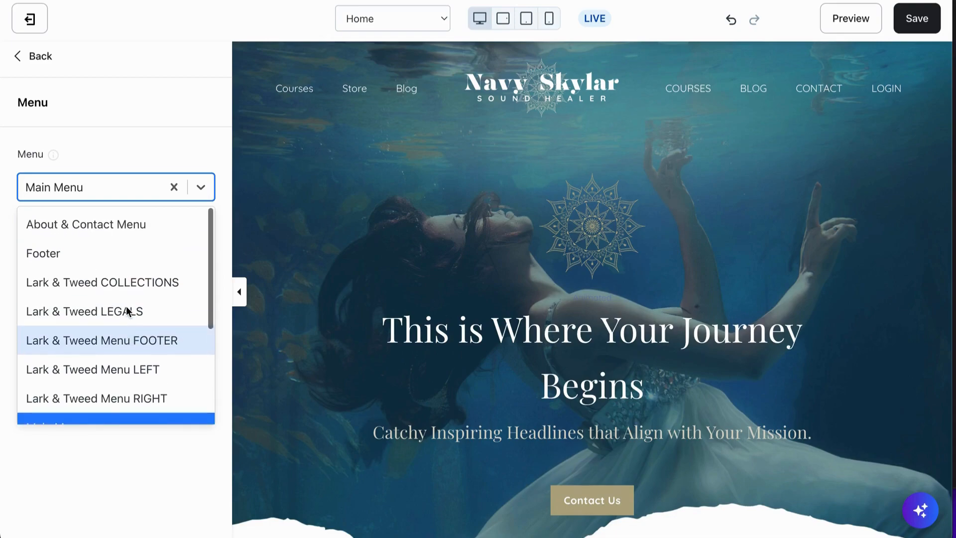
scroll(127, 305, down, 3)
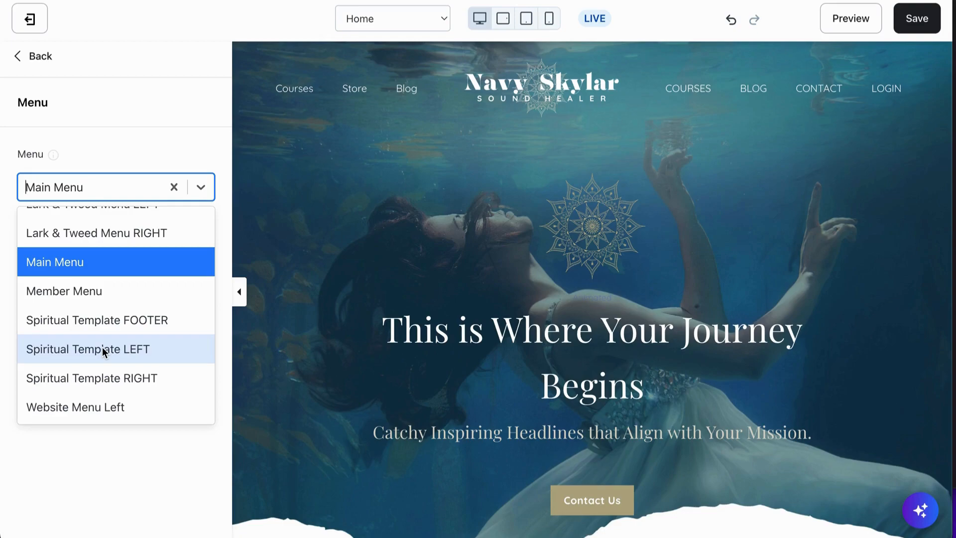
click(102, 348)
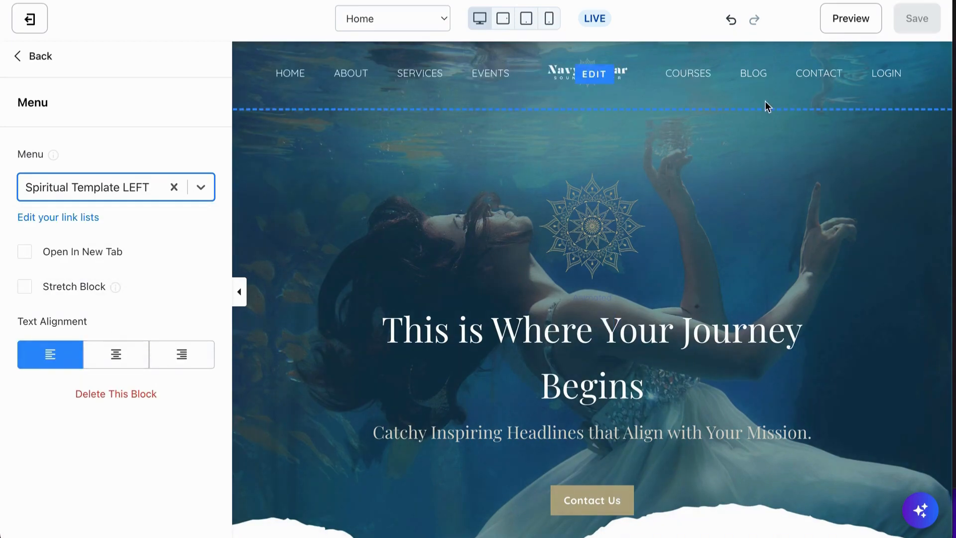
Step: Open the settings of the header menu block after the logo and try its Stretch Block option on and off
click(728, 77)
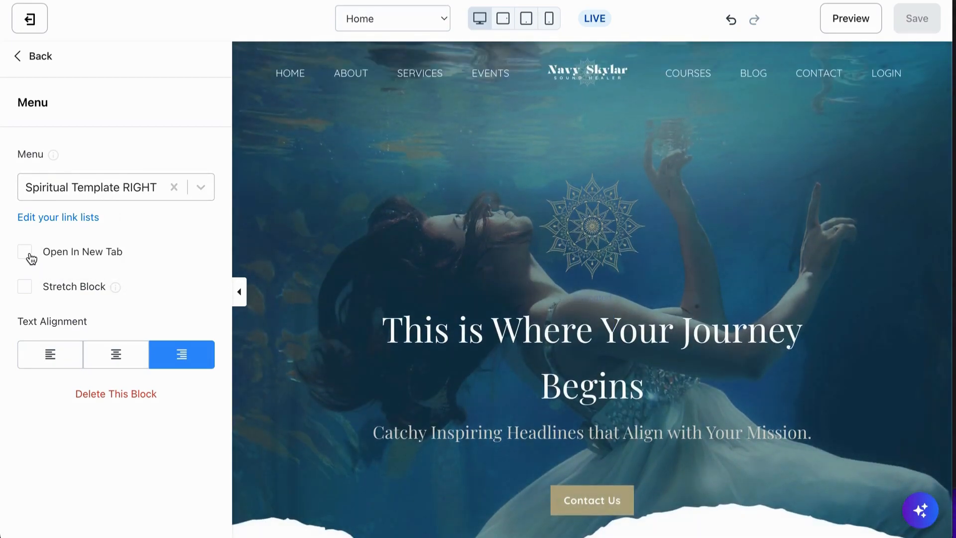
click(25, 288)
click(26, 289)
Step: Inspect which menu the footer's link list block uses and which other menus can be assigned to it
scroll(384, 206, down, 20)
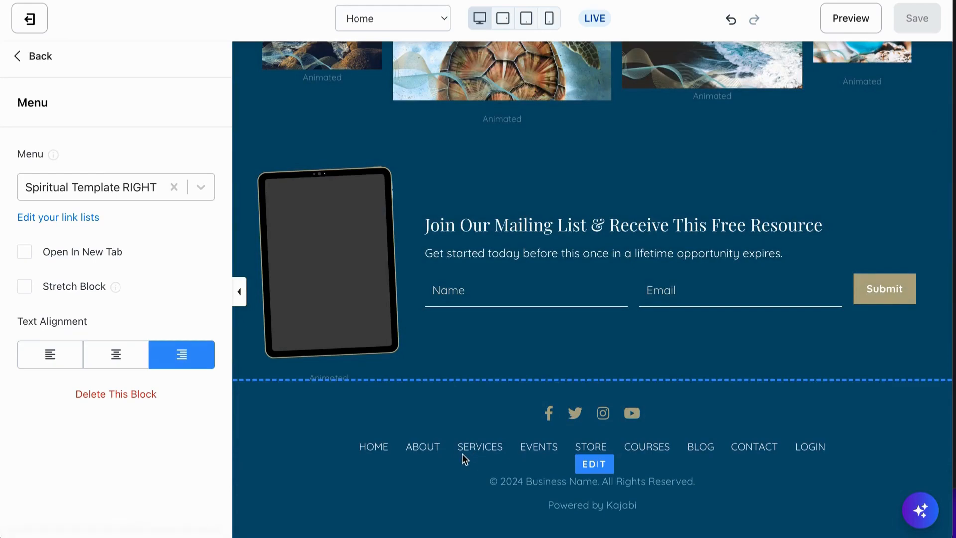
click(446, 448)
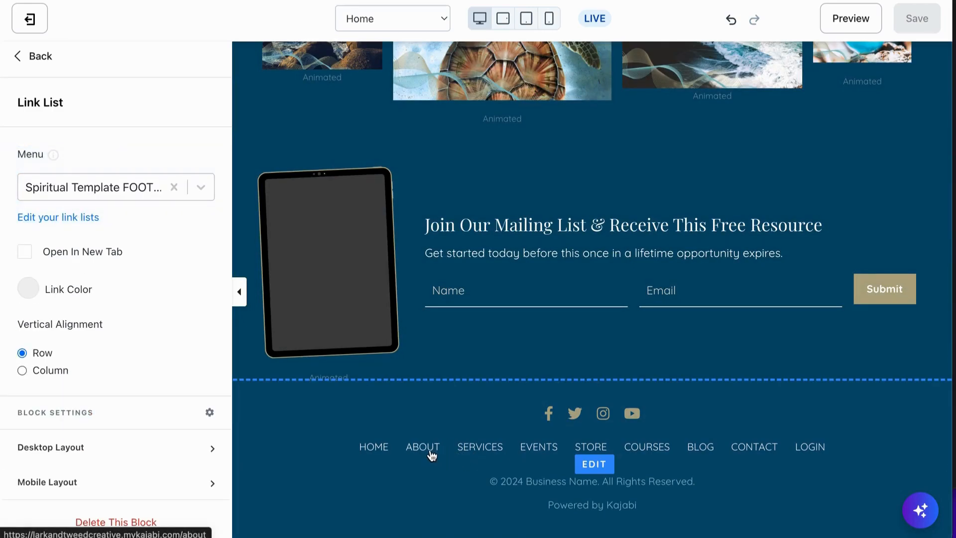
click(200, 187)
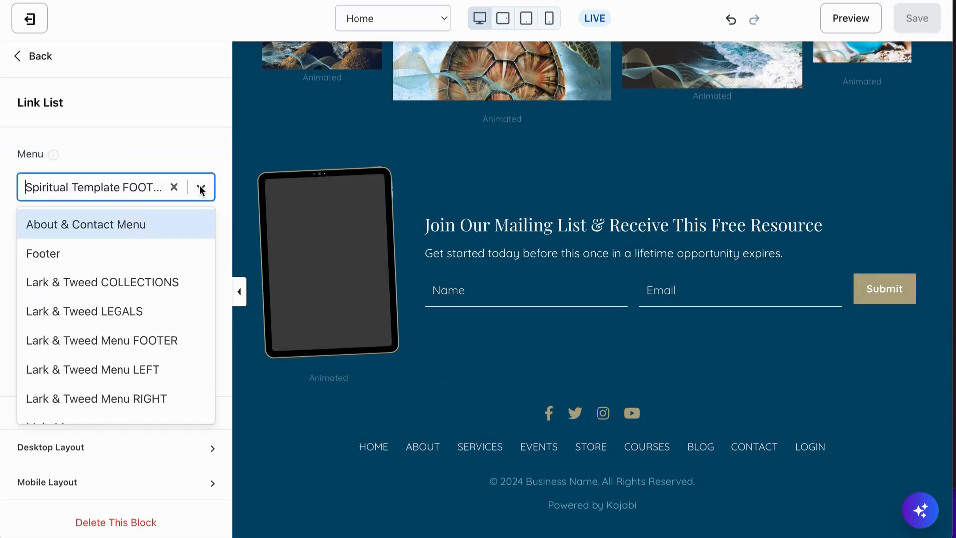
click(157, 143)
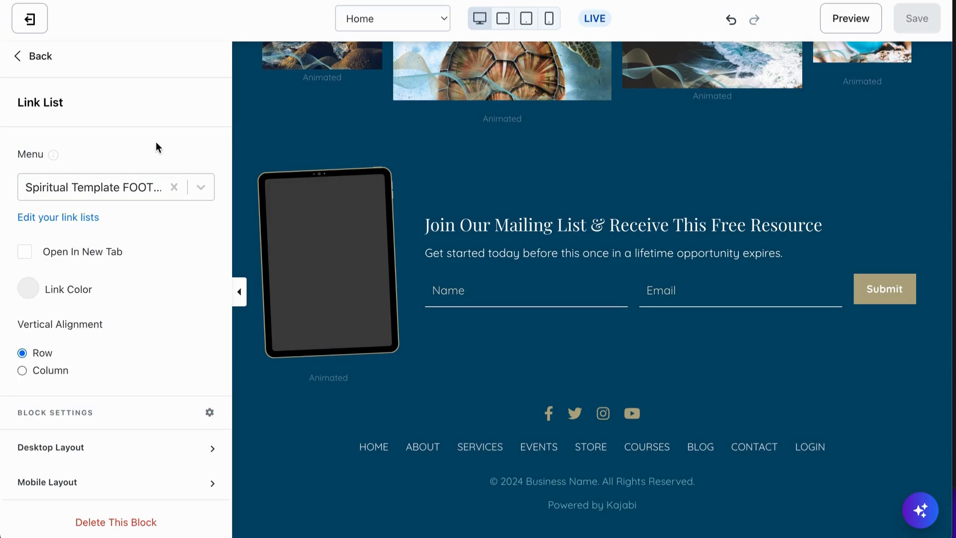
scroll(525, 400, up, 10)
scroll(525, 400, up, 5)
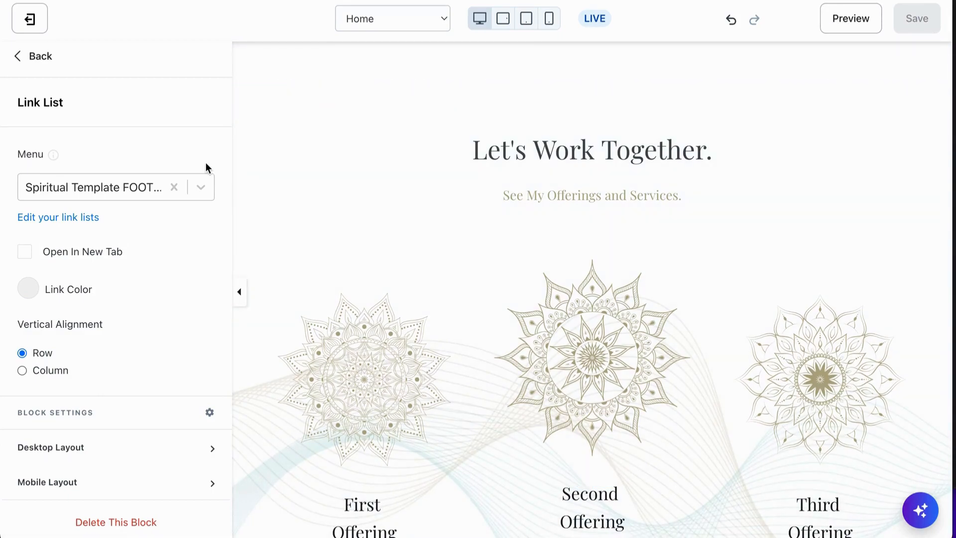
scroll(317, 172, up, 10)
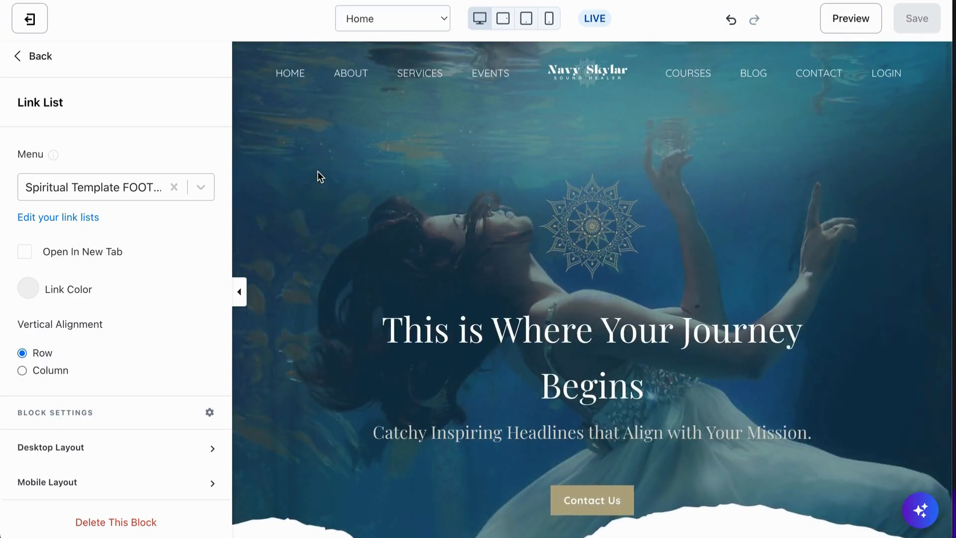